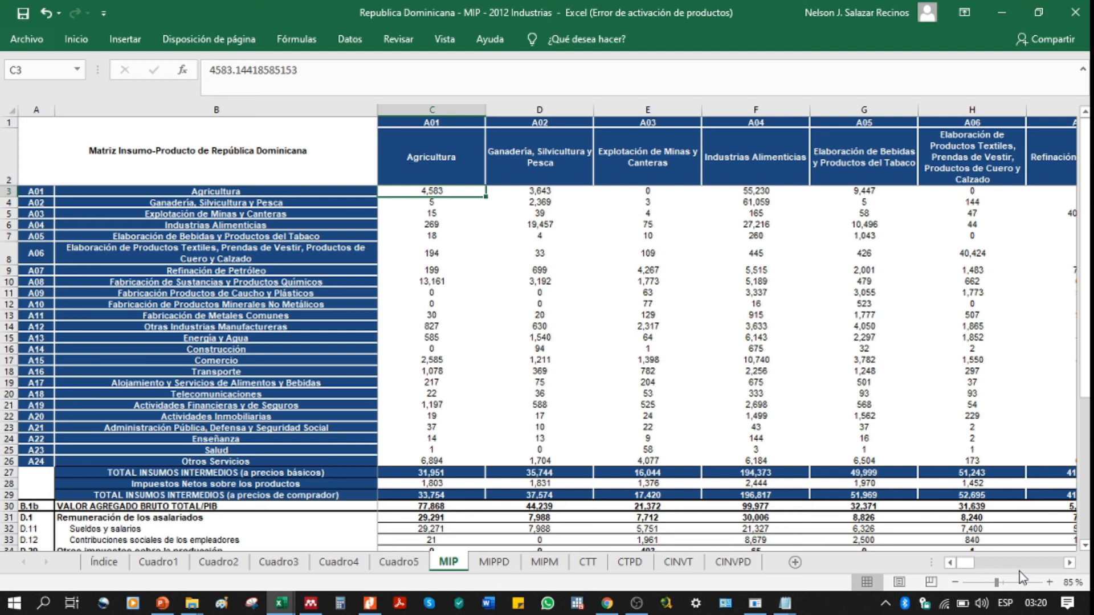
Examine the MIP sheet at 100 % zoom, covering the matrix title, sector codes A01 to A24 and the Agricultura intersection in C3
left_click(1049, 582)
left_click(1049, 582)
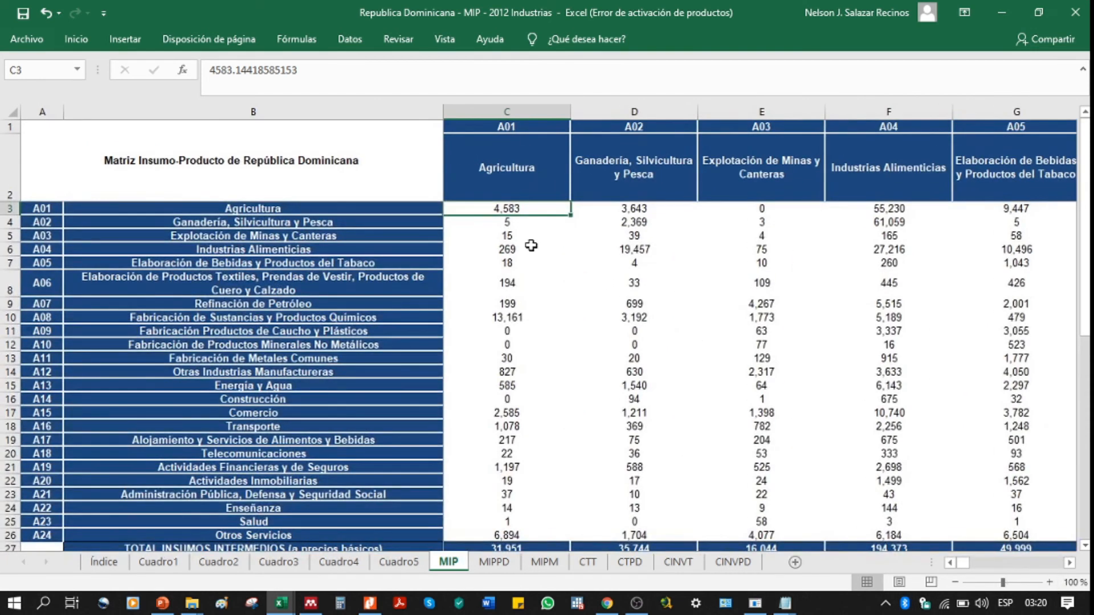
left_click(367, 160)
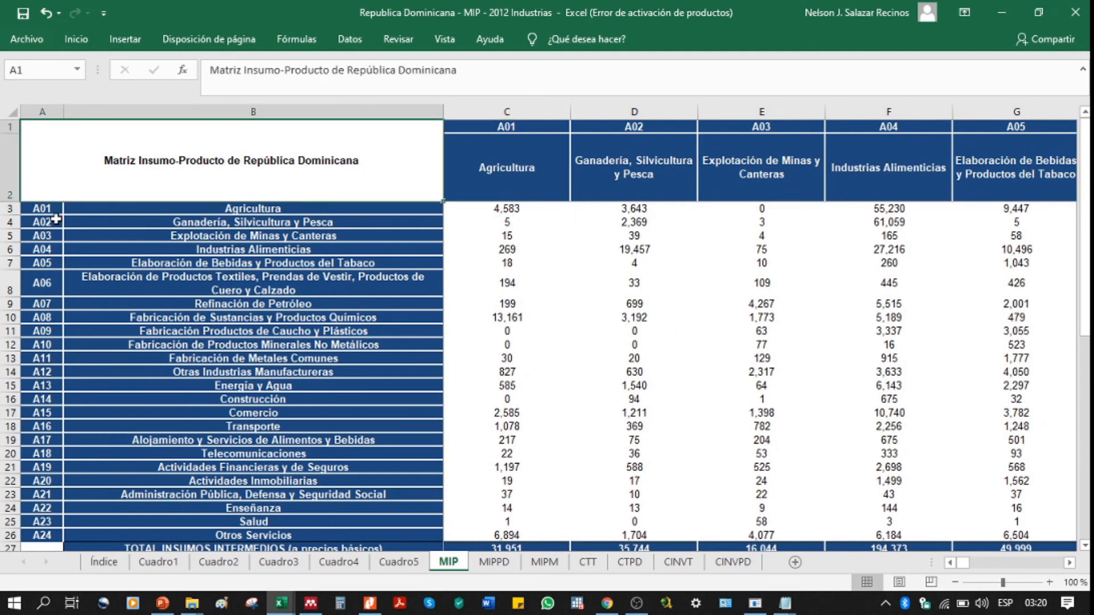
left_click_drag(43, 208, 49, 537)
left_click(525, 200)
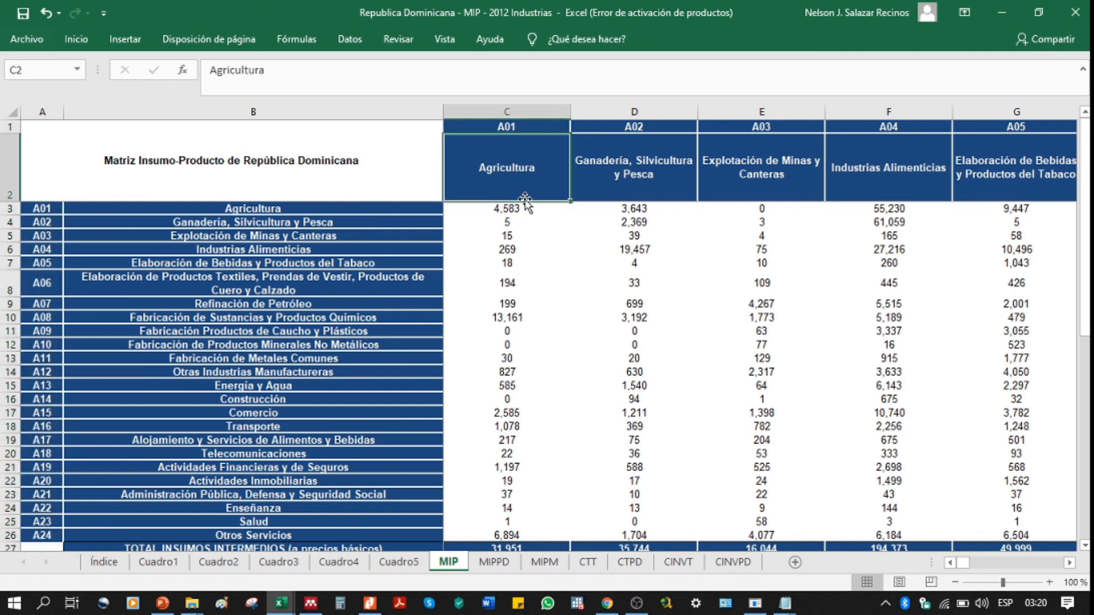
left_click(524, 209)
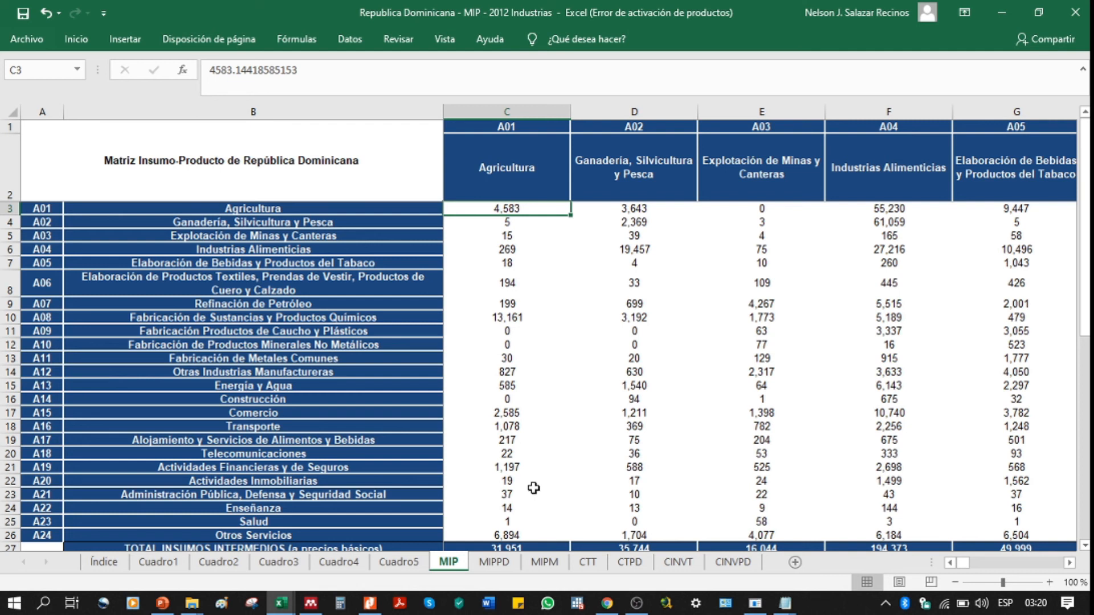
left_click(284, 160)
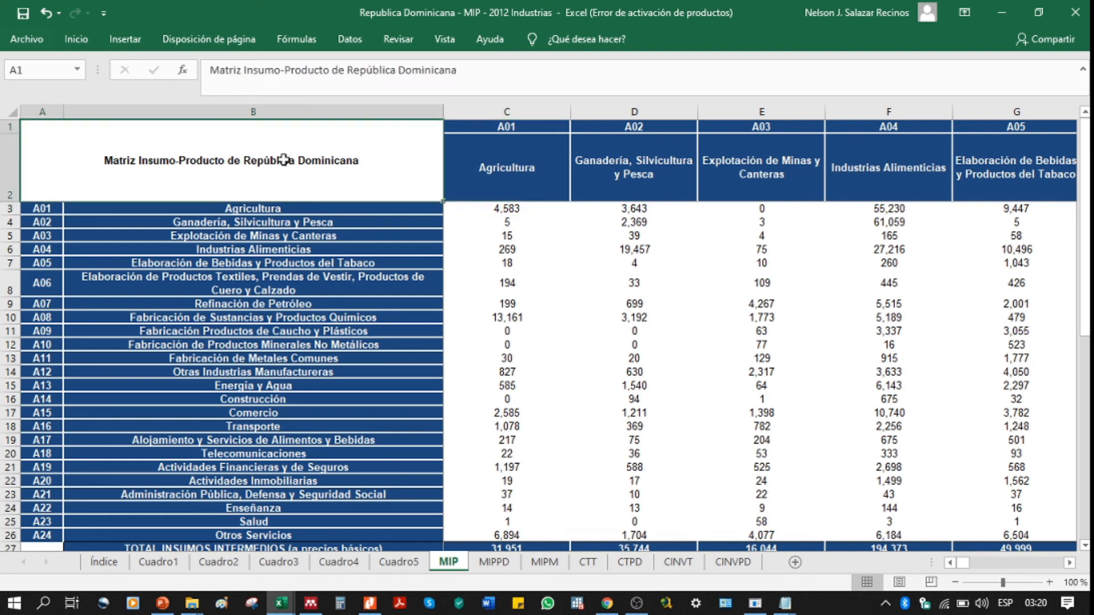
left_click(491, 207)
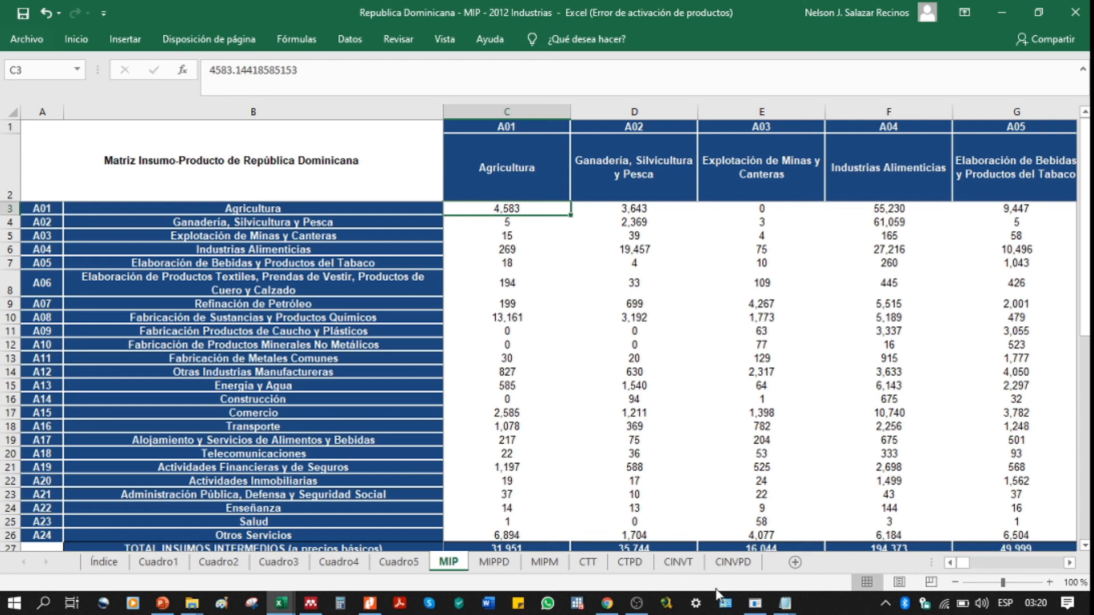
Switch to PyIO and review the raw input-output table and the key sectors linkage results
left_click(755, 602)
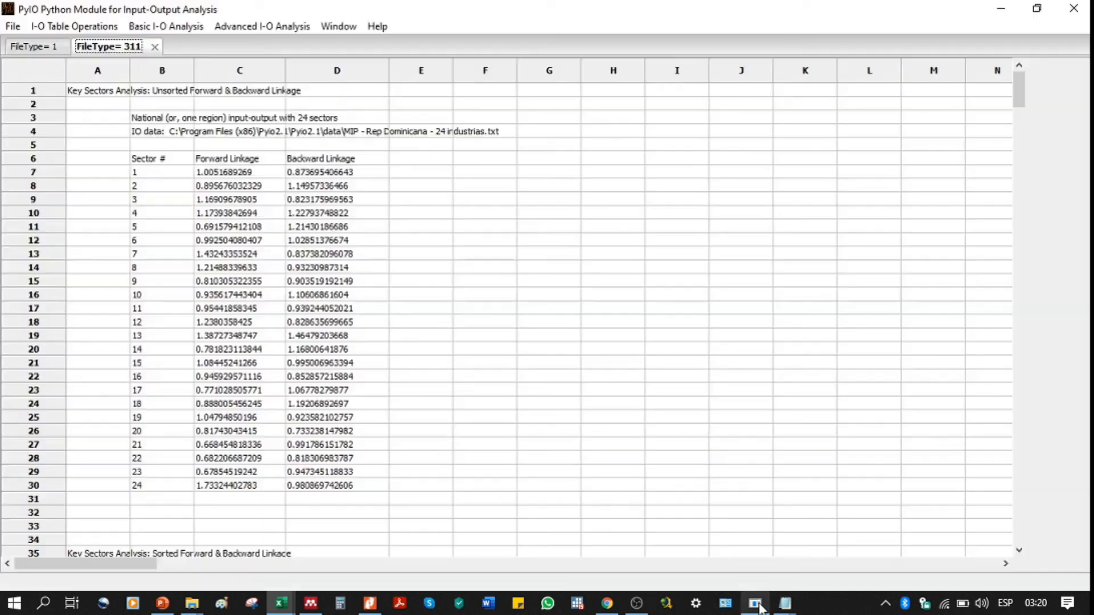
left_click(43, 52)
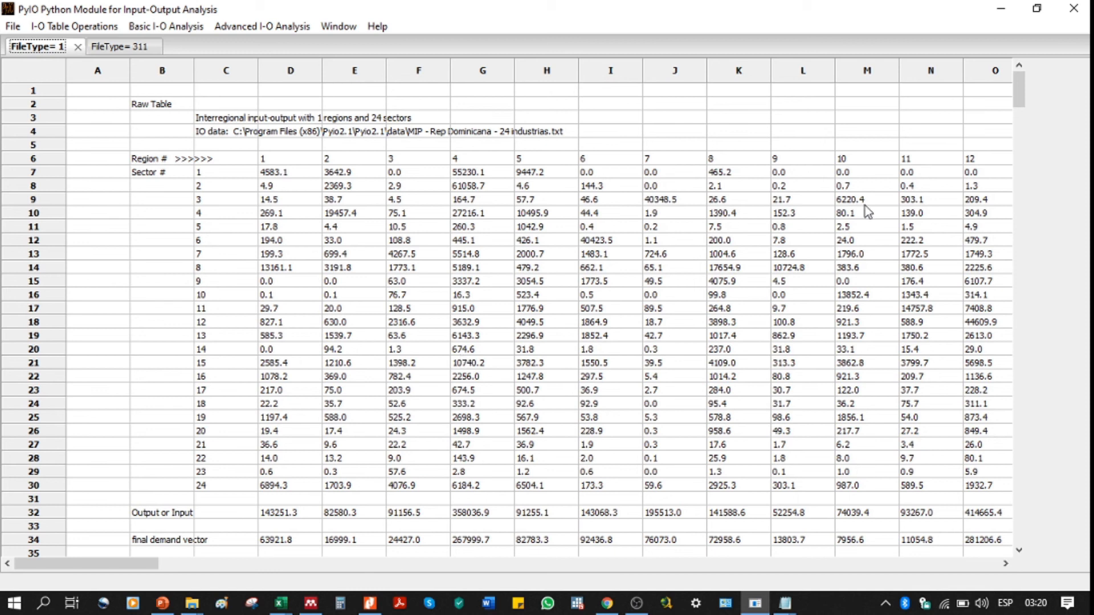
mouse_move(1019, 91)
left_mouse_down()
mouse_move(1020, 102)
mouse_move(1021, 92)
left_mouse_up()
left_click(136, 48)
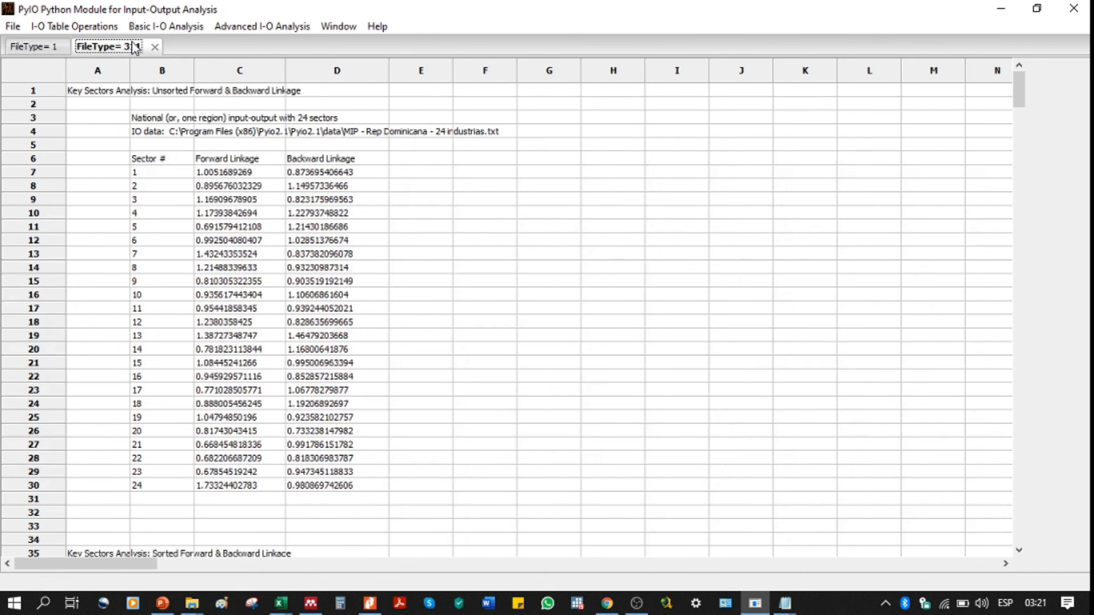
left_click(54, 48)
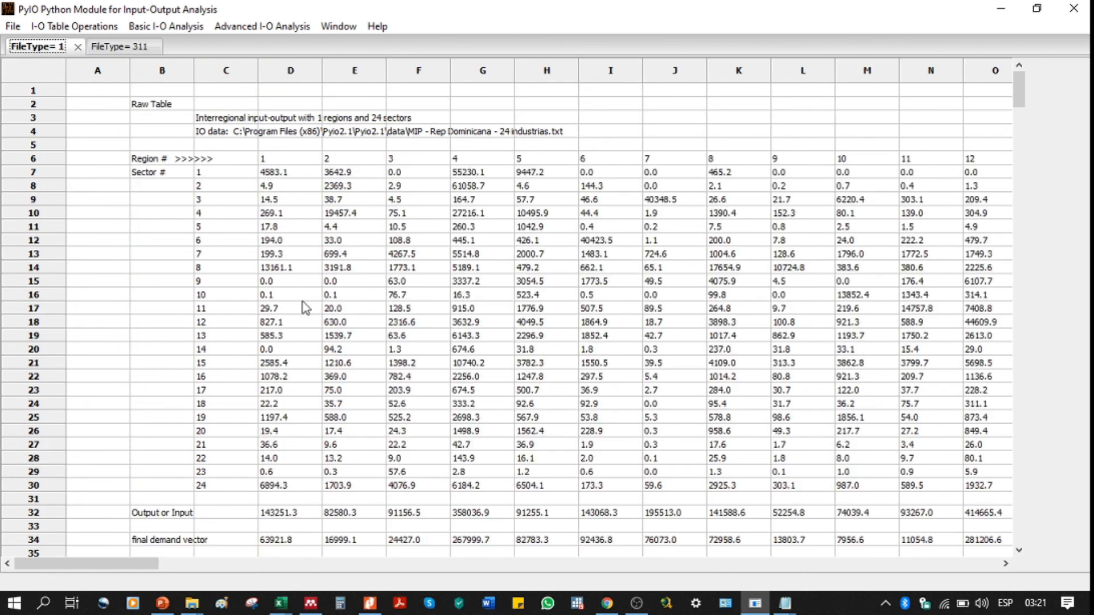
Switch to the MIP Rep Dom 24 industrias - Escenarios PyIO workbook in Excel and examine A1, B1 and scenario rows 3 to 7
left_click(282, 605)
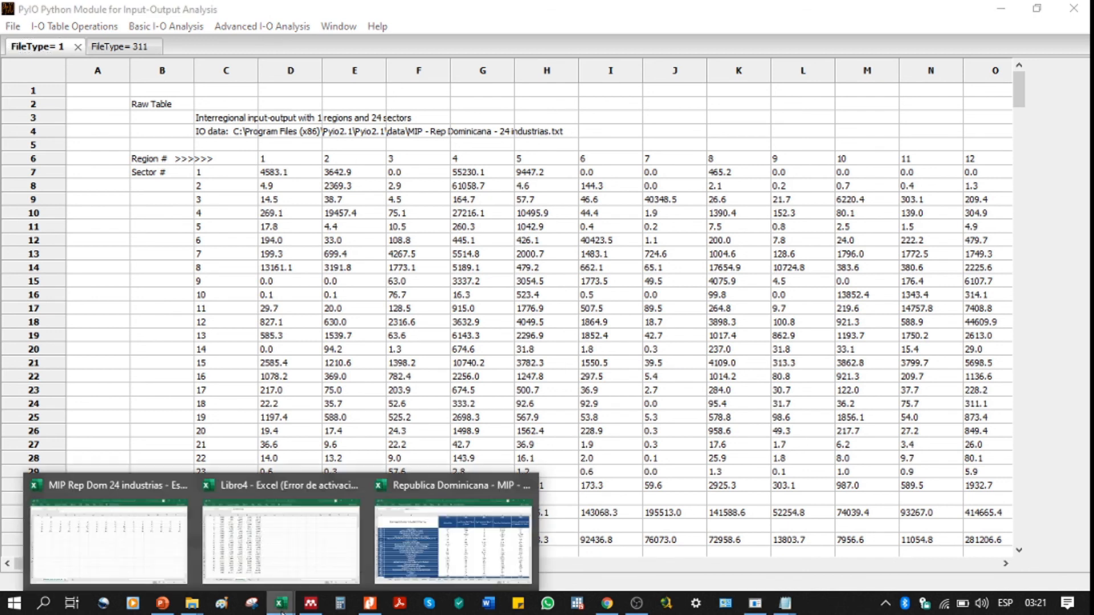
left_click(173, 564)
left_click(394, 399)
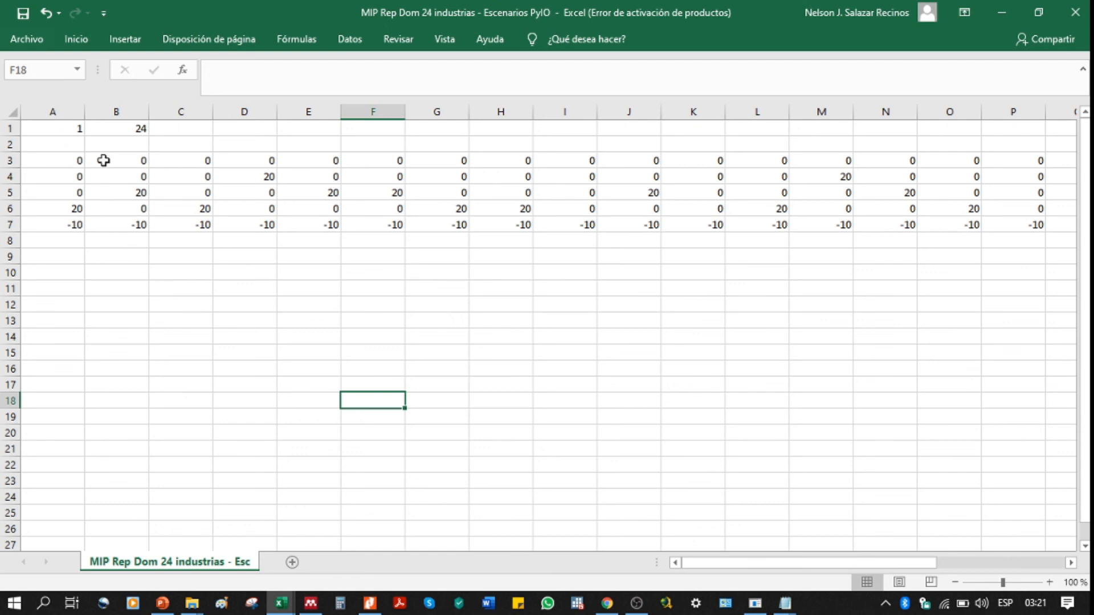
left_click(71, 130)
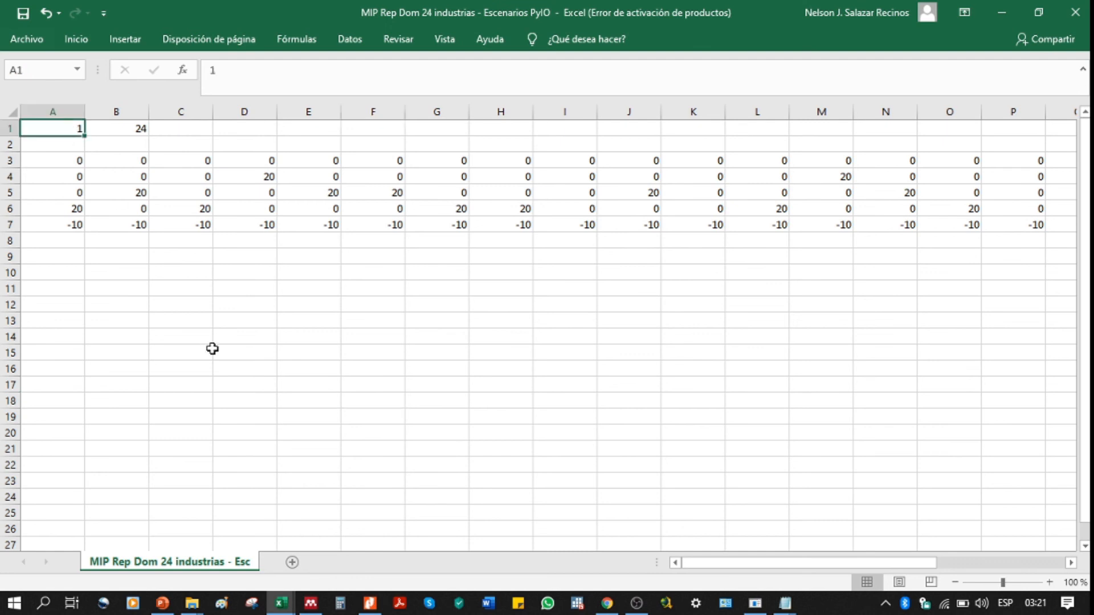
left_click(122, 125)
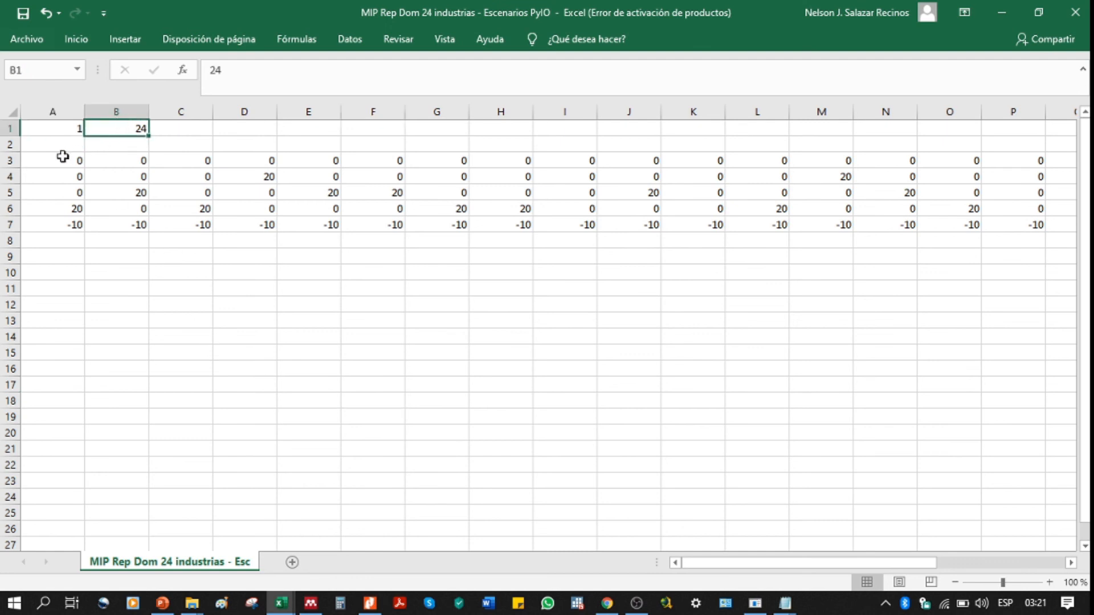
left_click(11, 160)
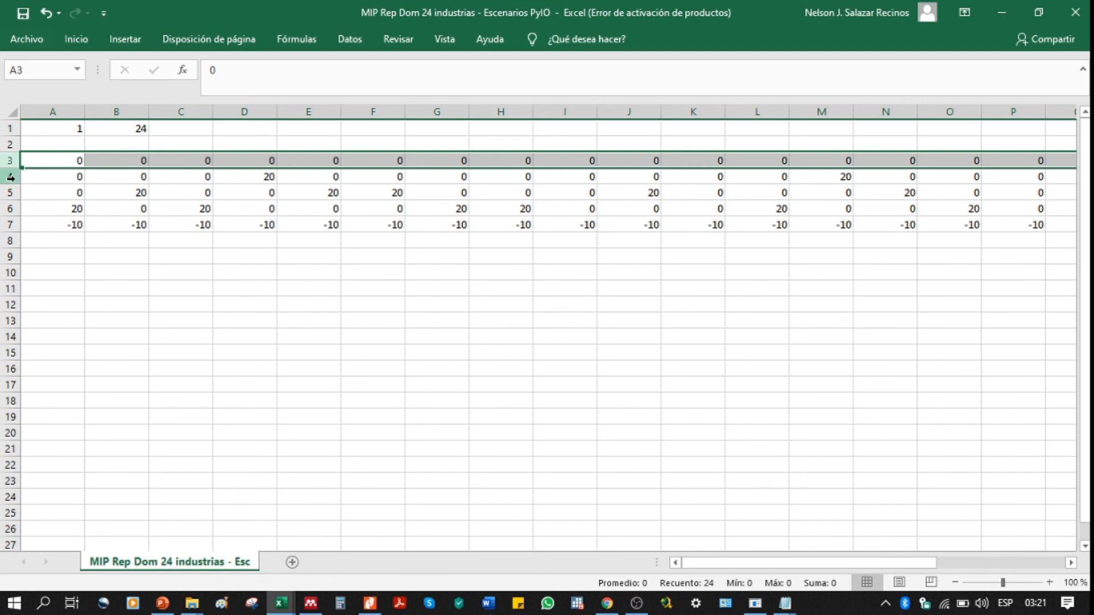
left_click(11, 176)
left_click(12, 192)
left_click(12, 208)
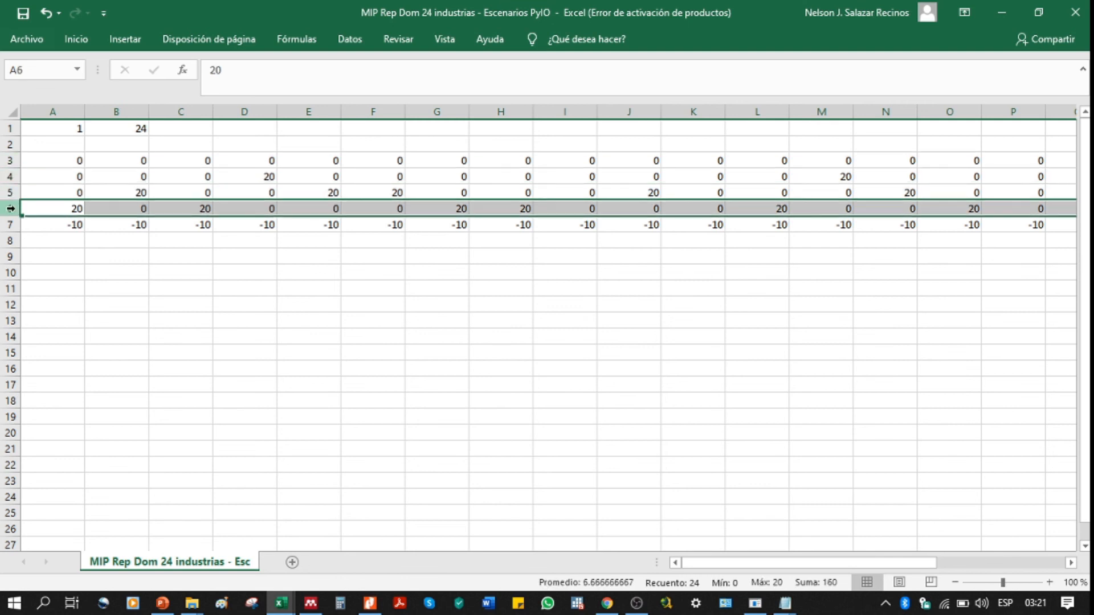
left_click(12, 224)
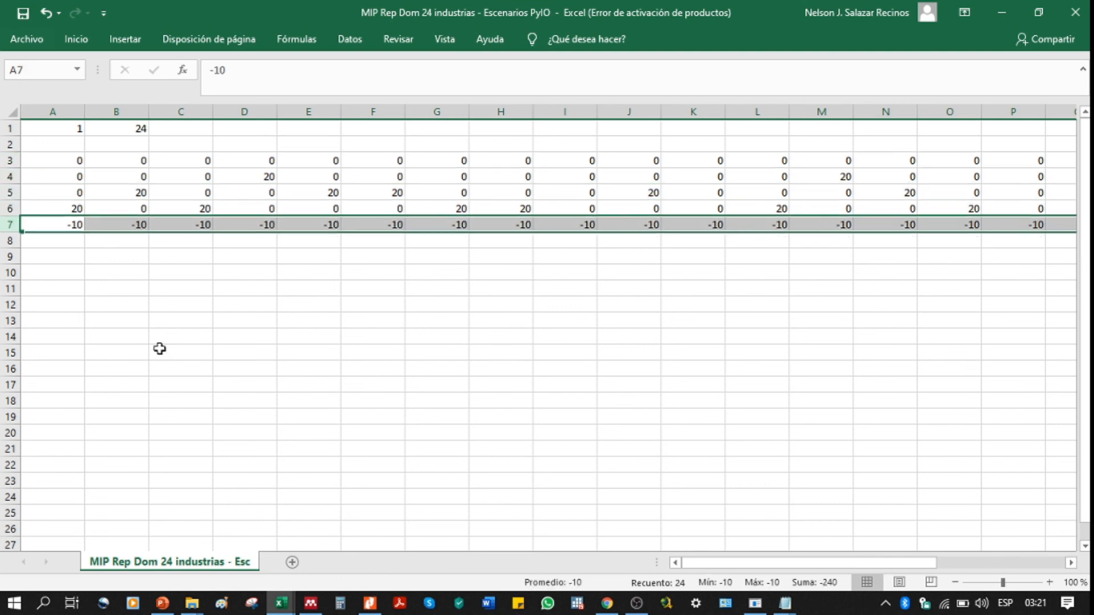
Examine the scenario values by sector in columns A to C, rows 3 and 4, and cells B5, B7 and E7
left_click_drag(63, 155, 66, 276)
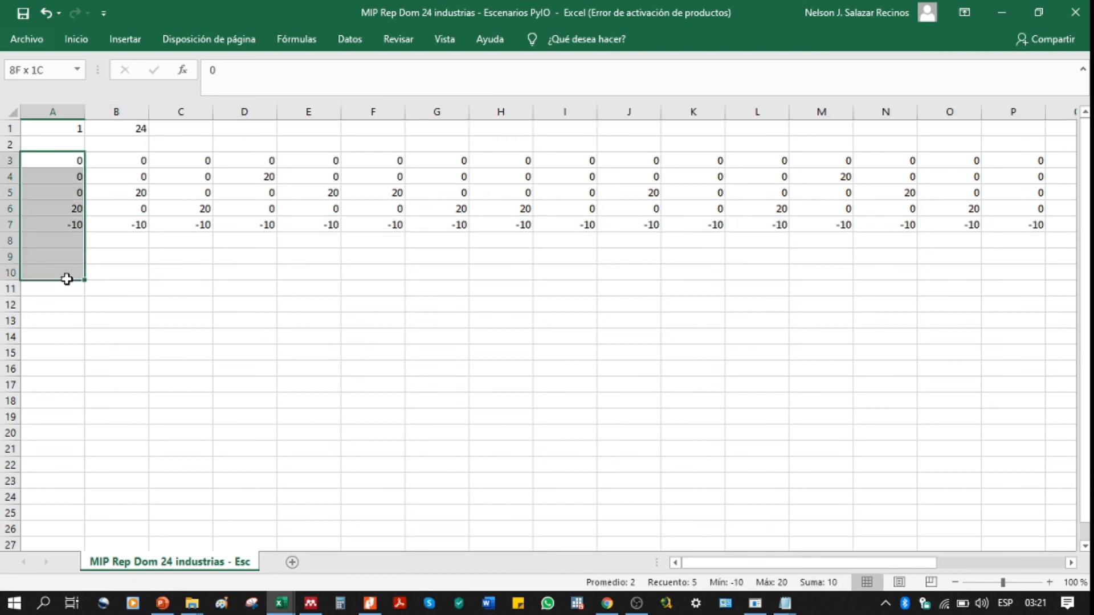
left_click_drag(117, 166, 122, 266)
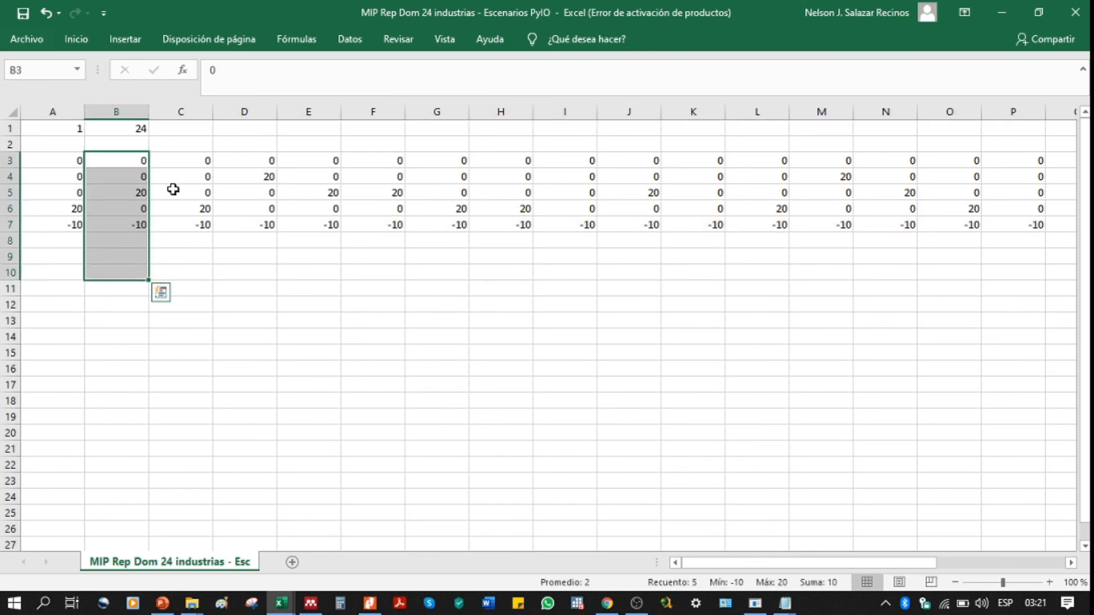
left_click_drag(186, 145, 190, 268)
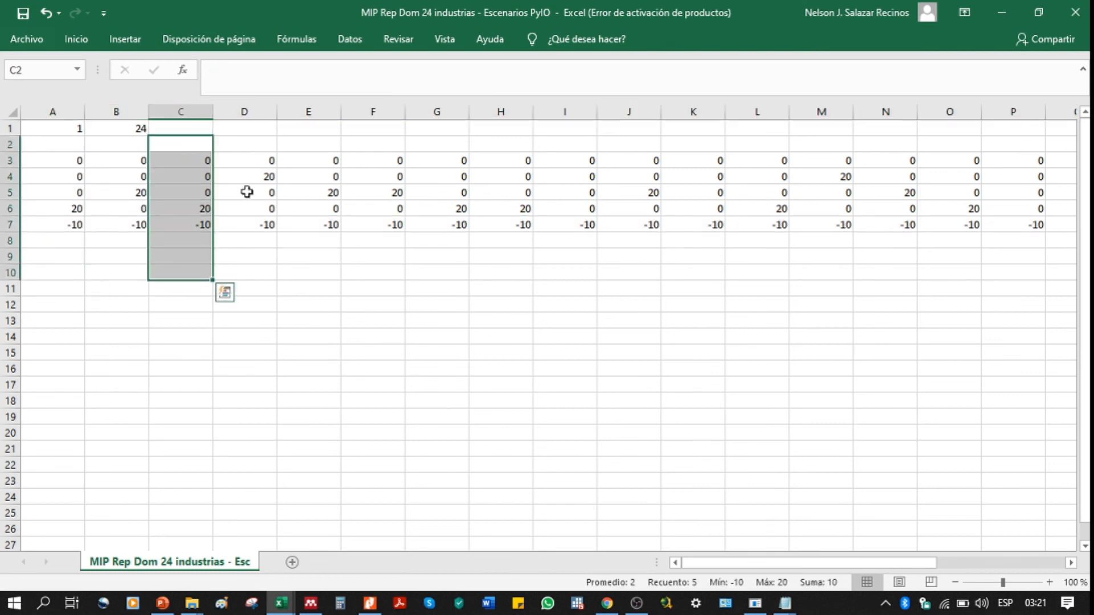
left_click(758, 564)
left_click_drag(757, 567, 678, 574)
left_click(138, 430)
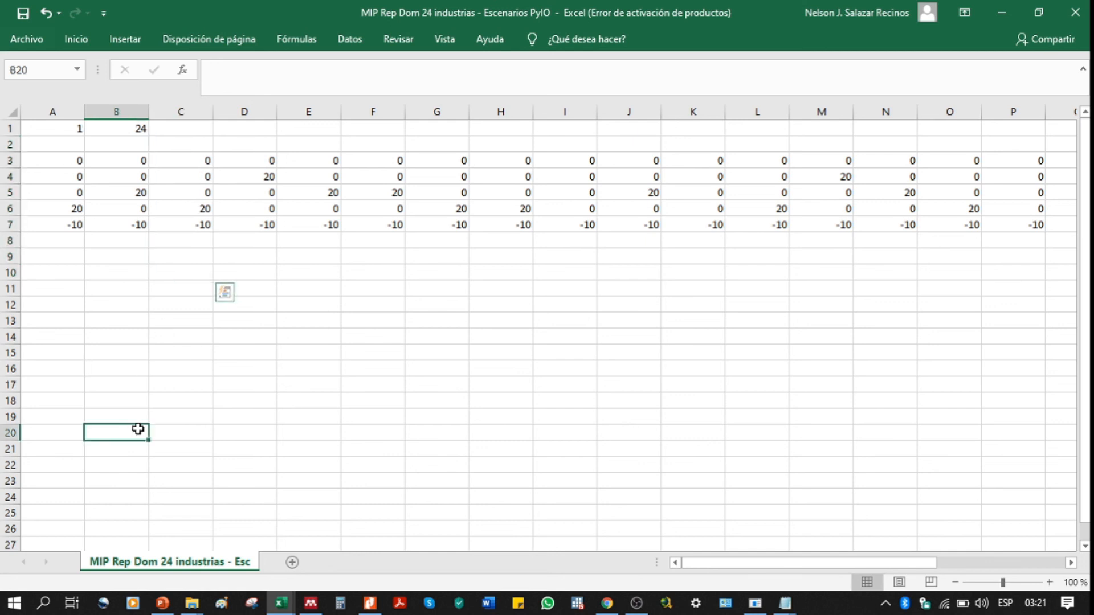
left_click(11, 161)
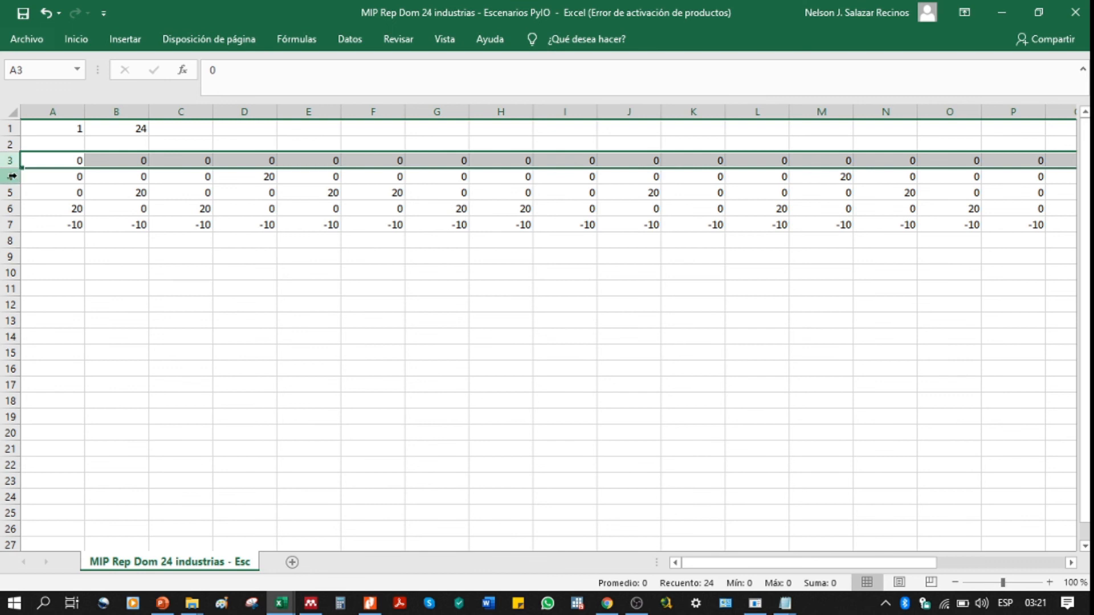
left_click(11, 177)
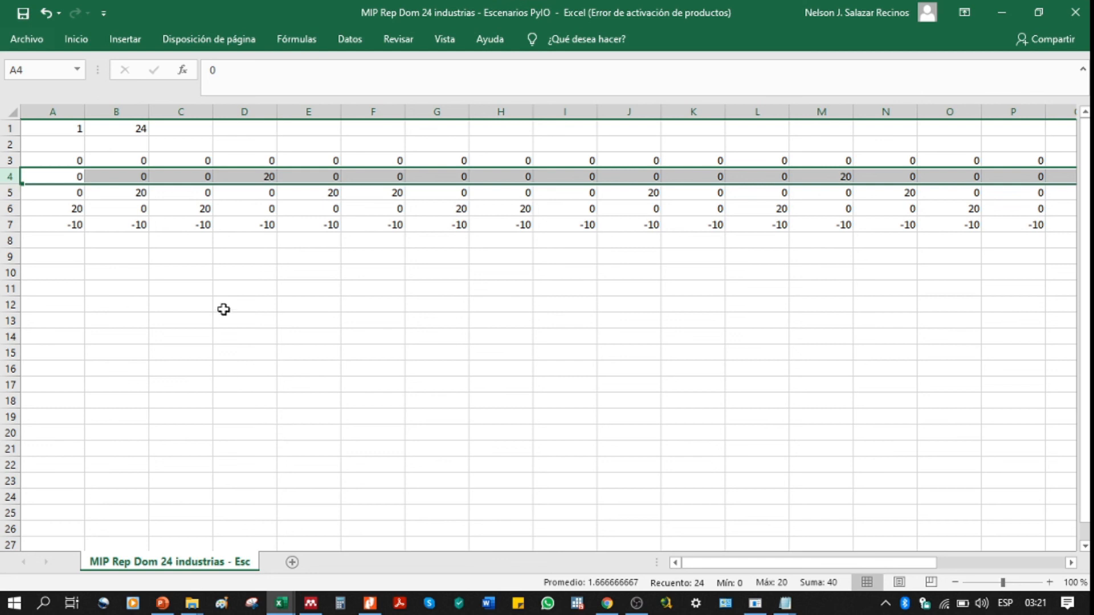
left_click(133, 189)
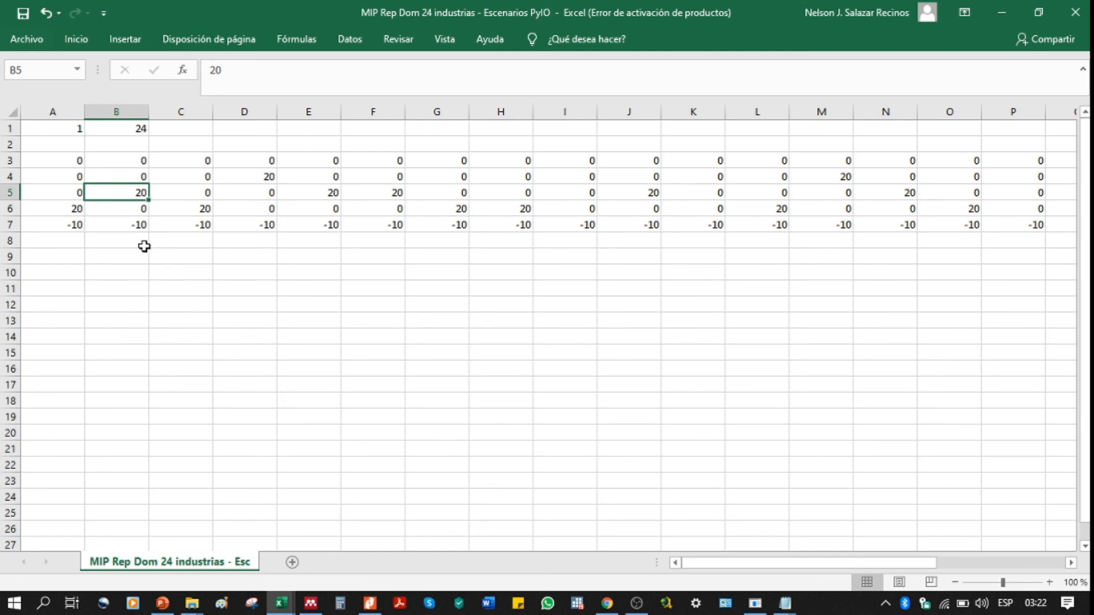
left_click(135, 226)
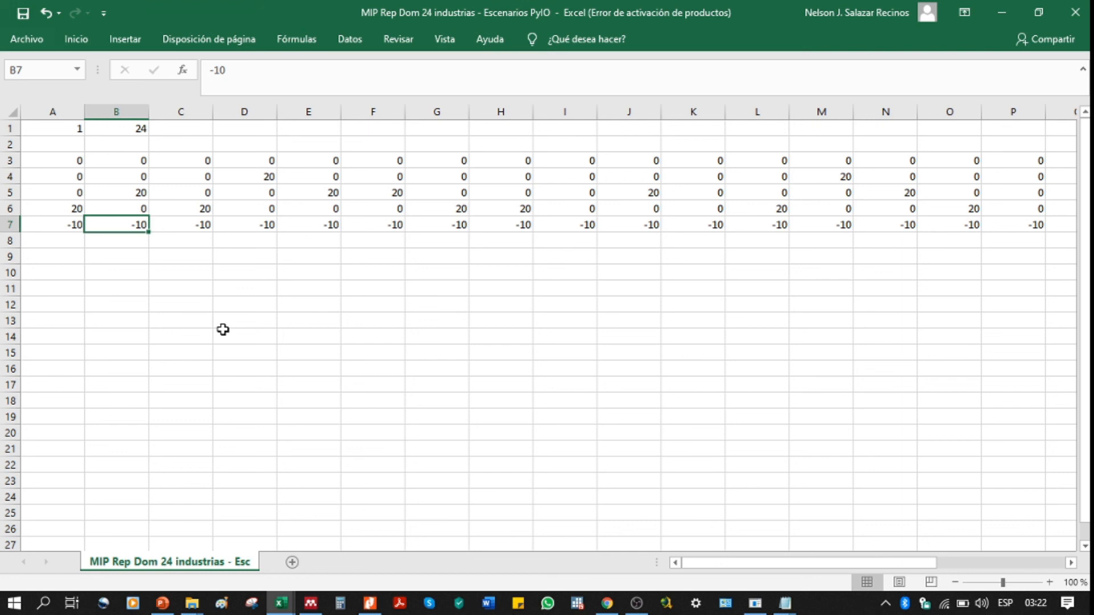
left_click(307, 225)
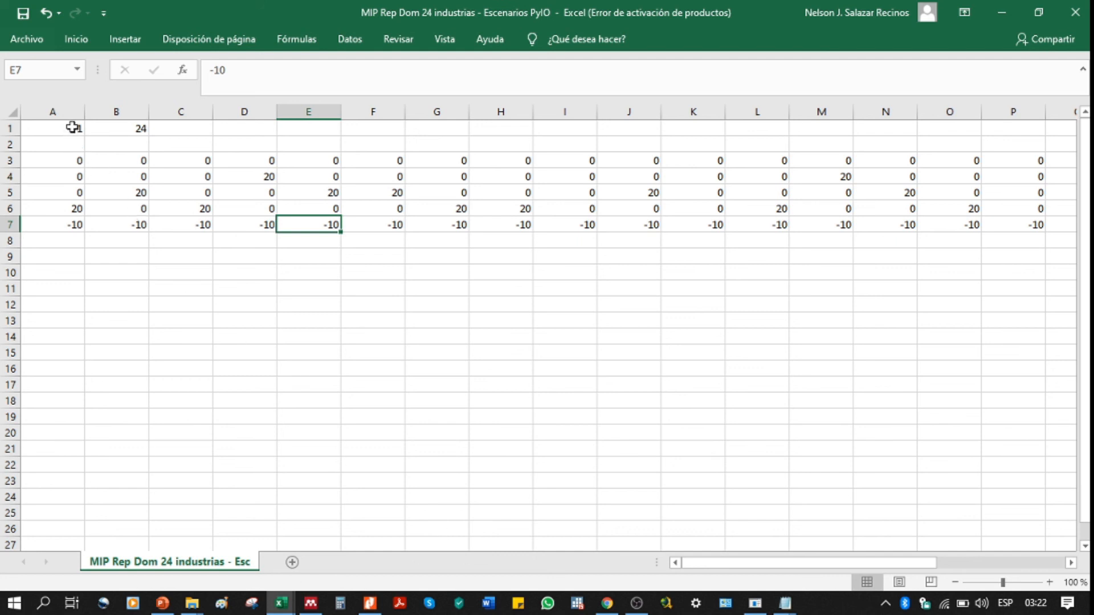
View the Save As folder locations for the scenarios workbook and return to the sheet without saving
left_click(30, 40)
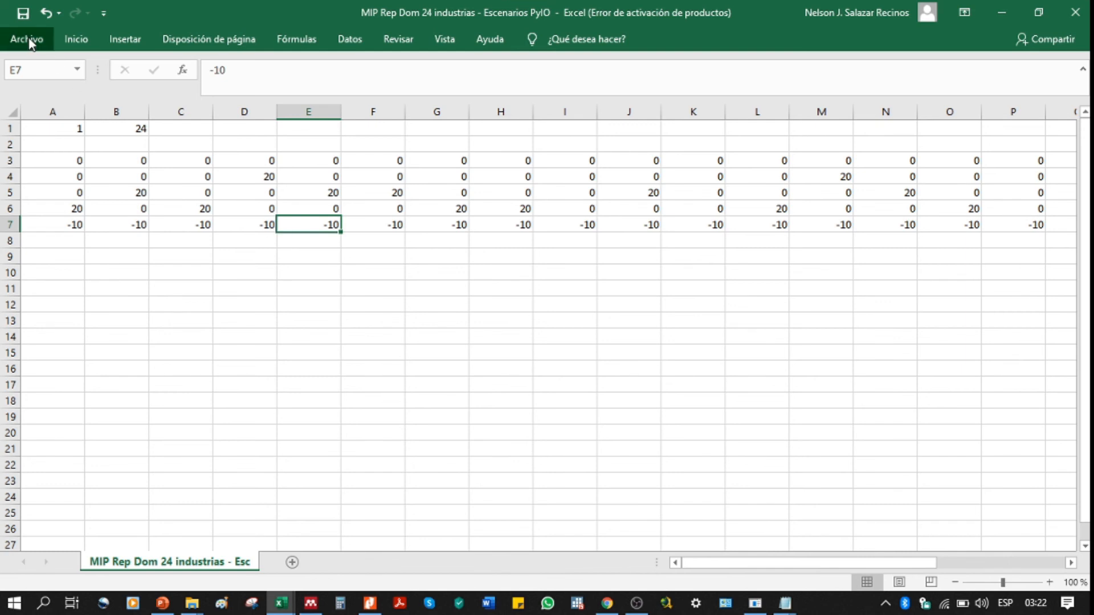
left_click(87, 259)
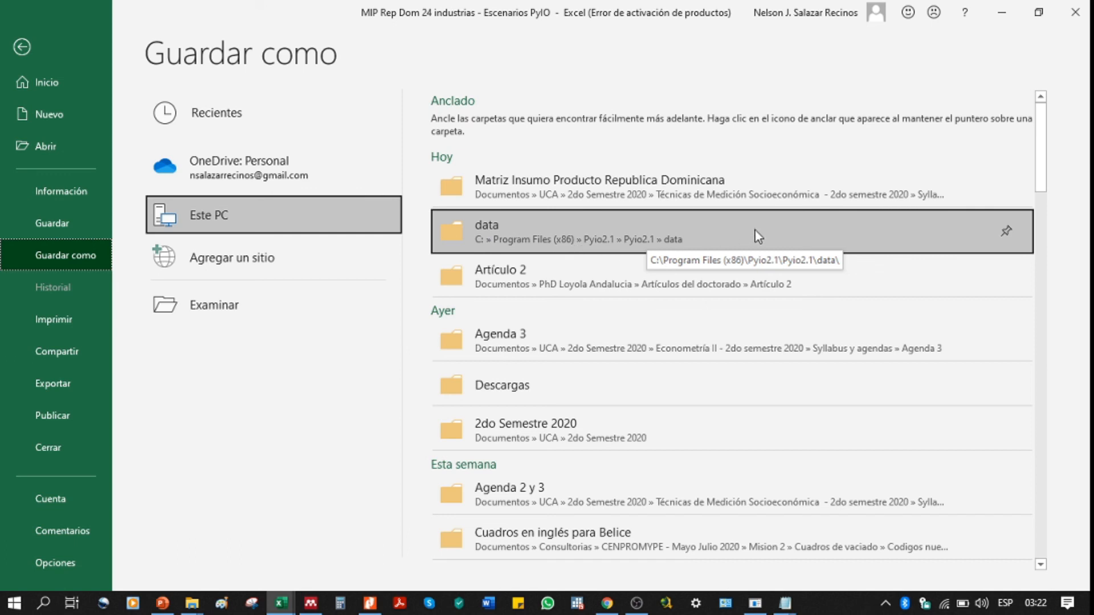
left_click(19, 49)
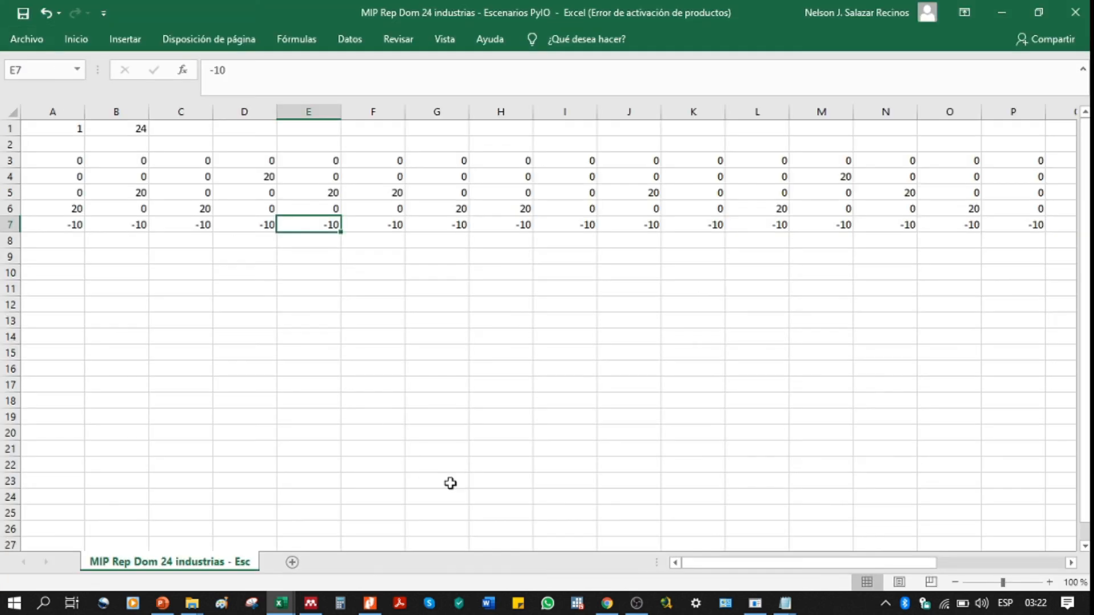
Switch to PyIO and widen the Forward Linkage and Backward Linkage columns in the key sectors results
left_click(752, 605)
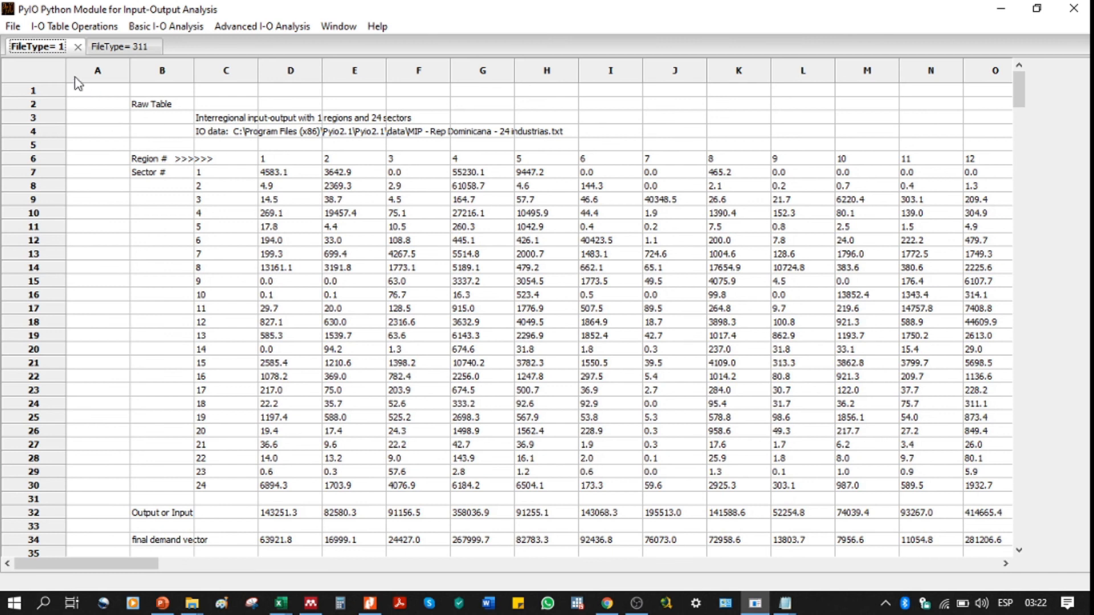
left_click(109, 52)
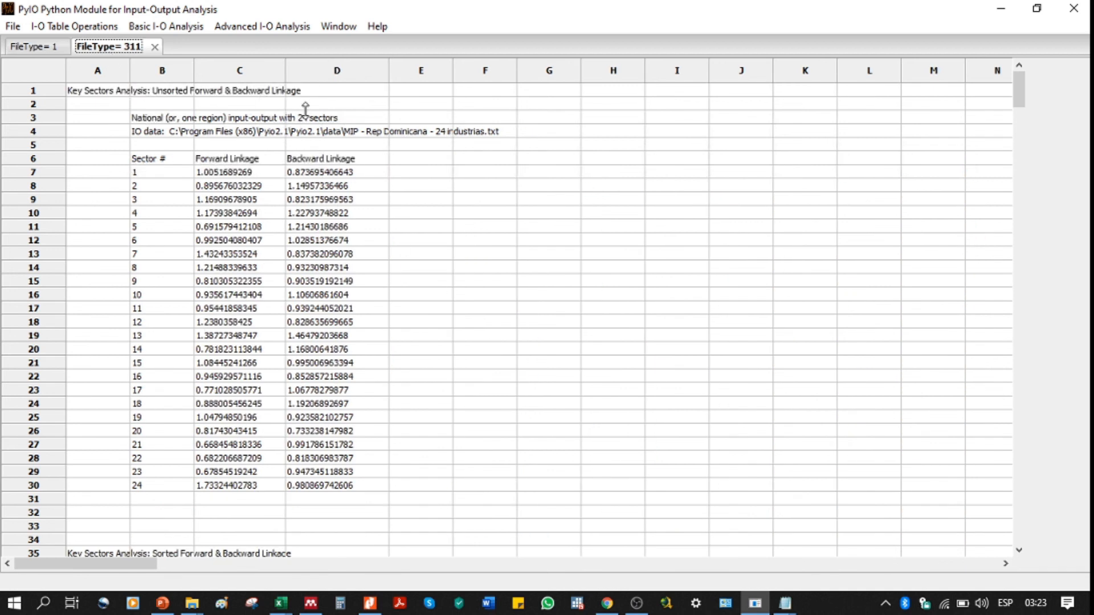
left_click_drag(286, 74, 293, 74)
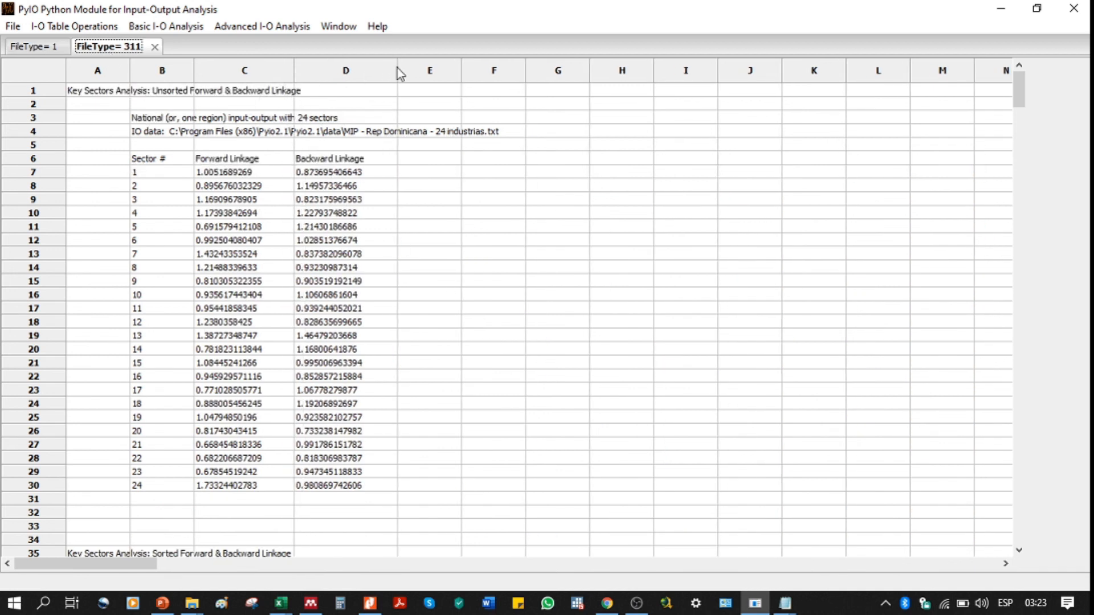
left_click_drag(397, 73, 409, 73)
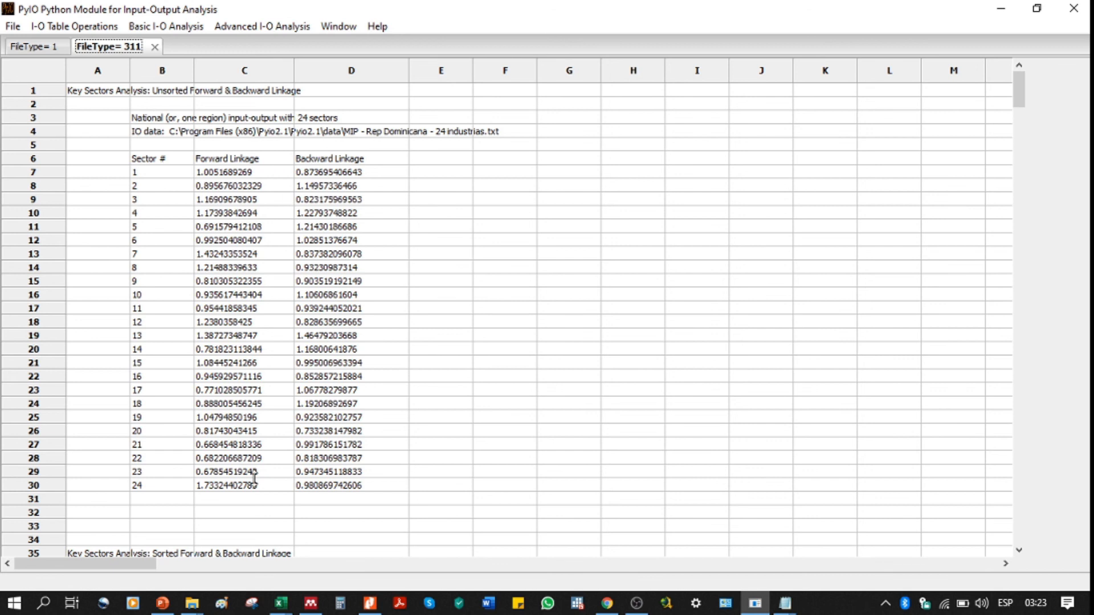
Switch to the MIP Rep Dom 24 industrias - Escenarios PyIO workbook in Excel and examine scenario rows 3 and 4, including D4 and M4
mouse_move(287, 611)
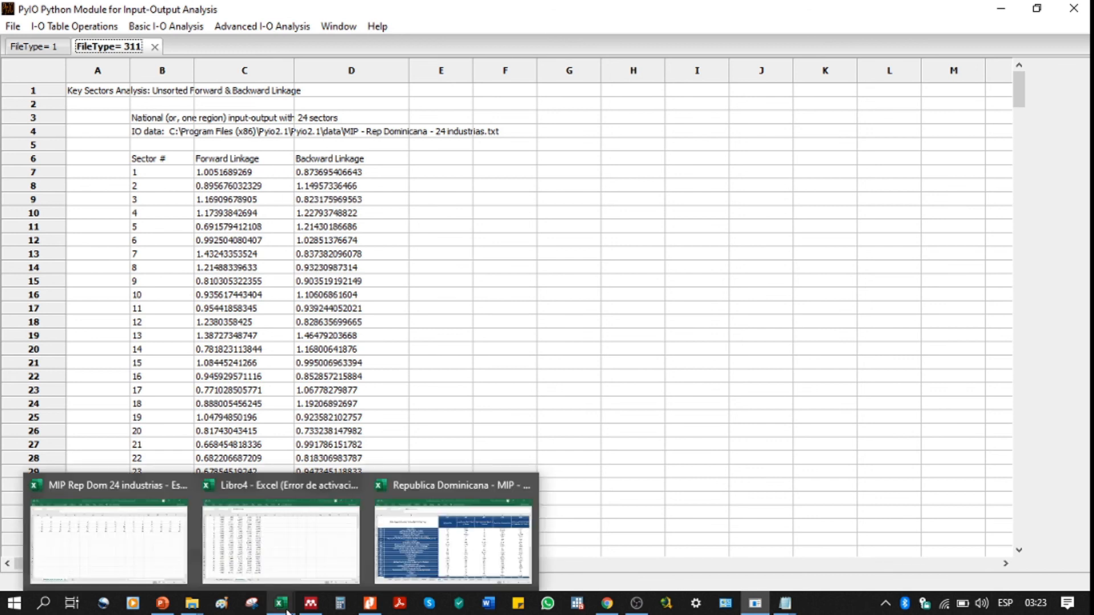
left_click(138, 541)
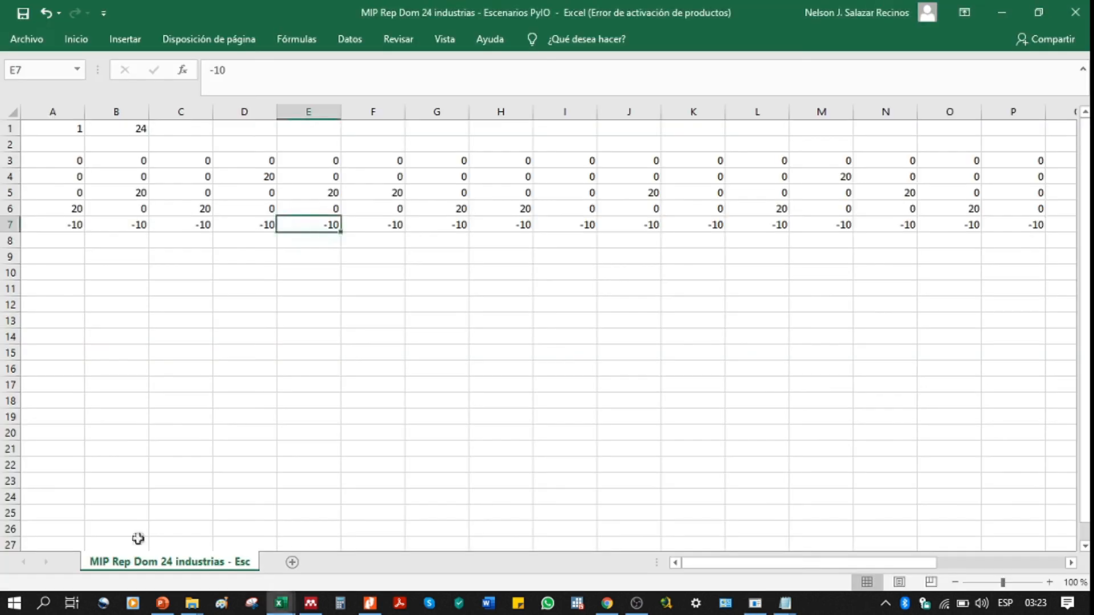
left_click(12, 160)
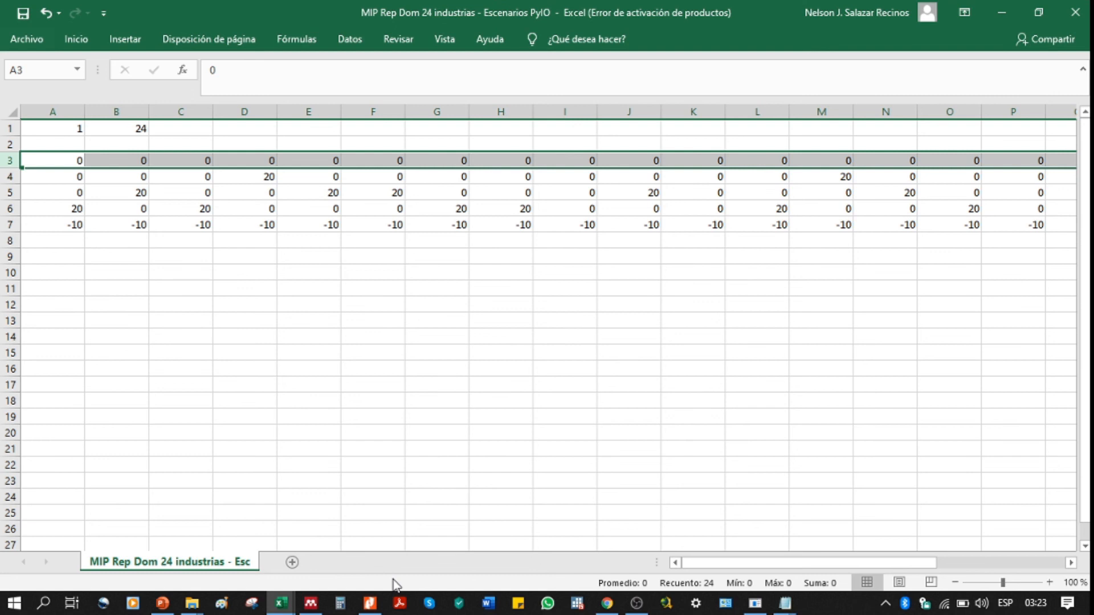
left_click(8, 160)
mouse_move(708, 563)
left_mouse_down()
mouse_move(845, 564)
mouse_move(698, 569)
left_mouse_up()
left_click(7, 178)
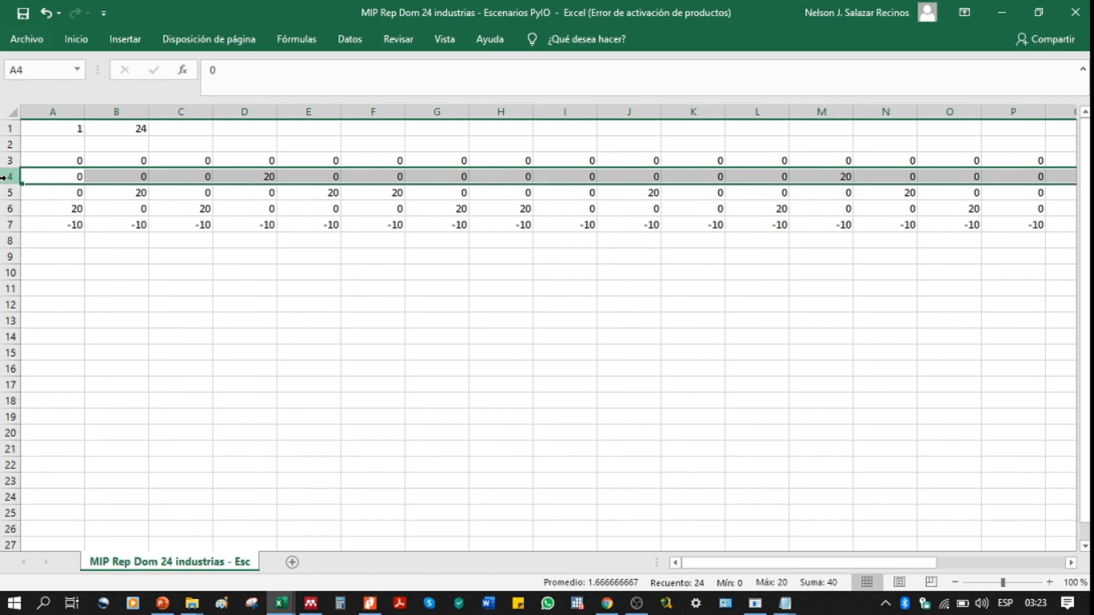
left_click(246, 176)
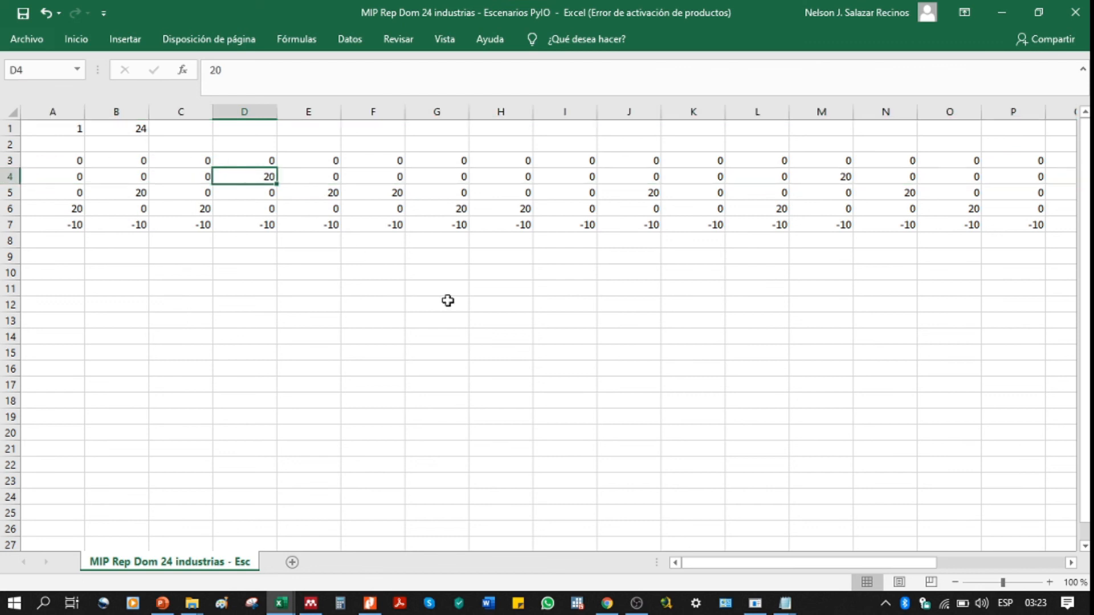
left_click(821, 176)
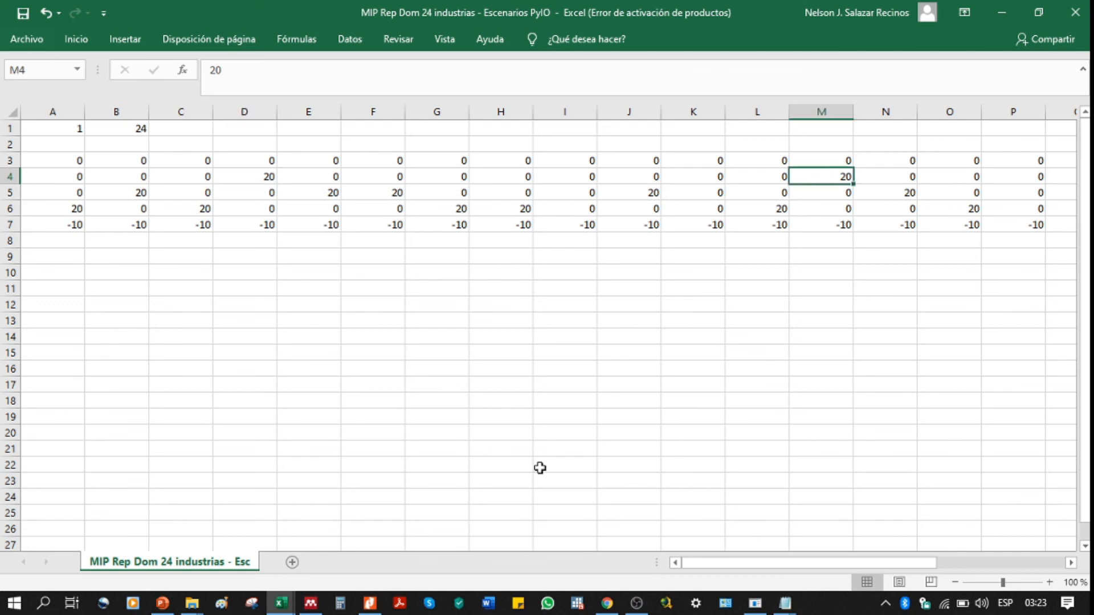
Switch to PyIO and examine the forward and backward linkages of sectors 4 and 13
left_click(755, 603)
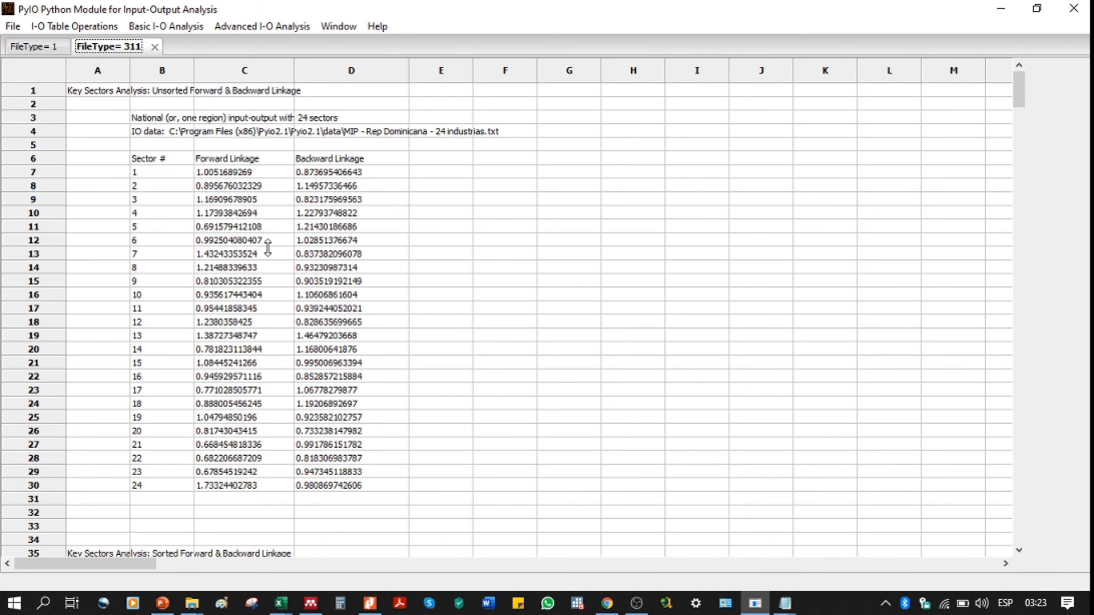
left_click(200, 218)
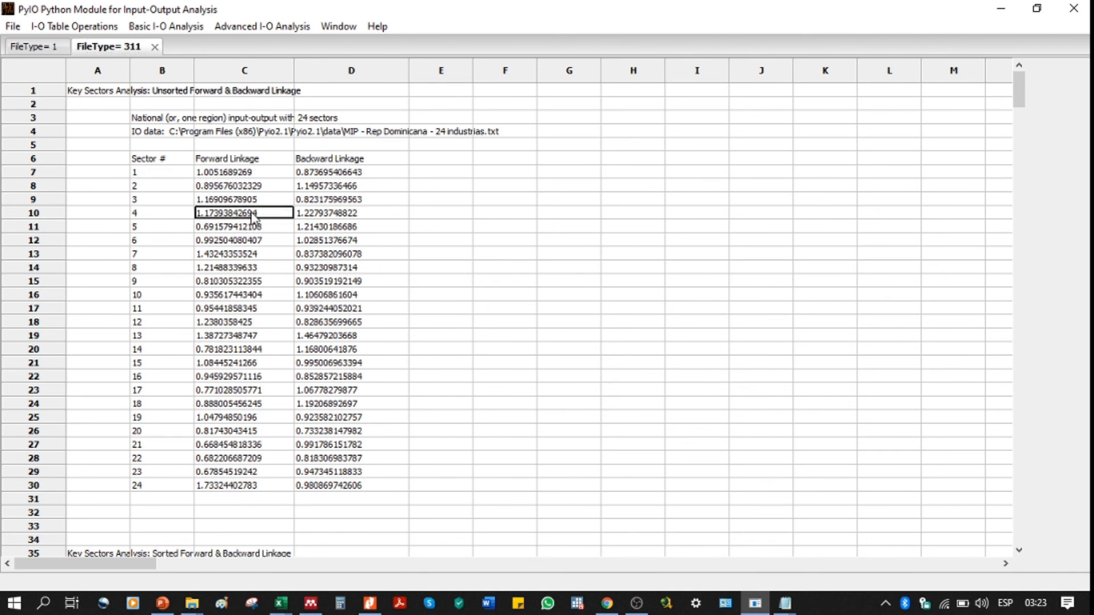
left_click(311, 215)
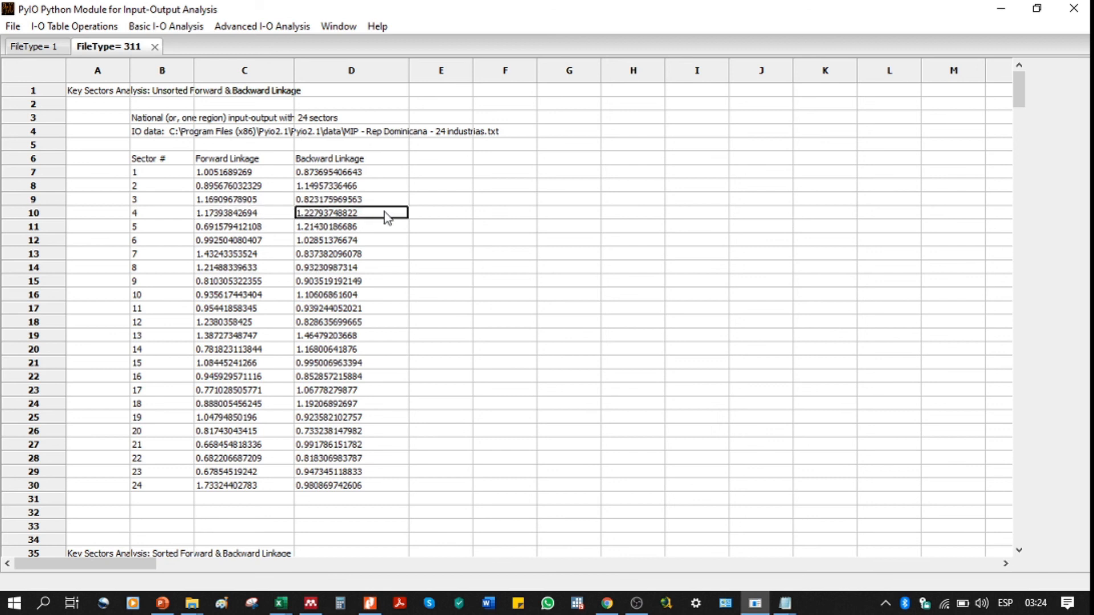
left_click(261, 335)
left_click(311, 338)
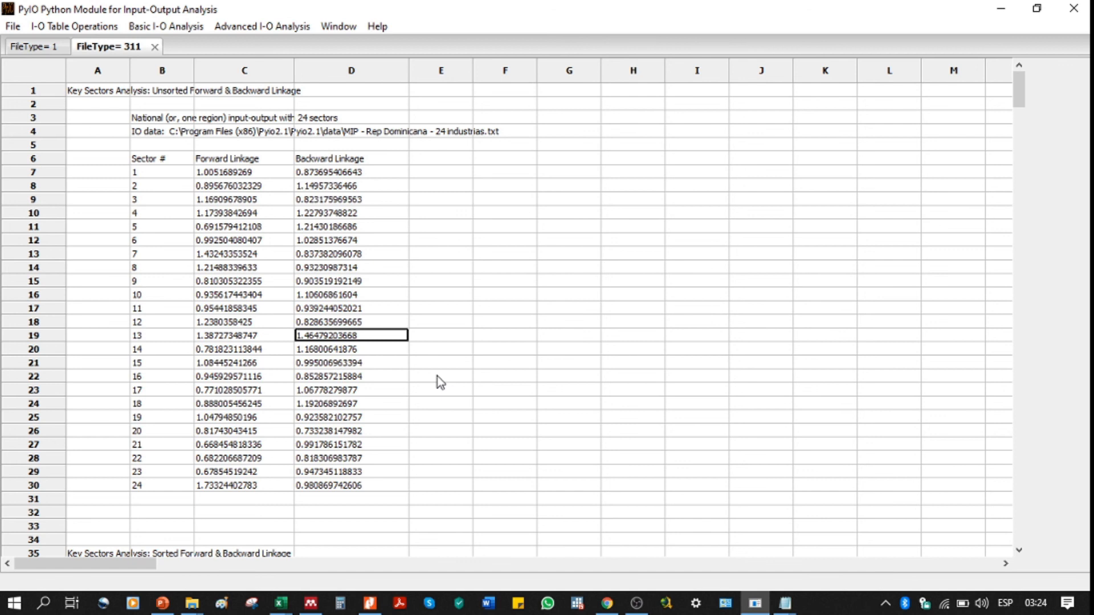
Return to the scenarios workbook in Excel and review row 4 with the demand changes in D4 and M4
left_click(281, 603)
left_click(147, 571)
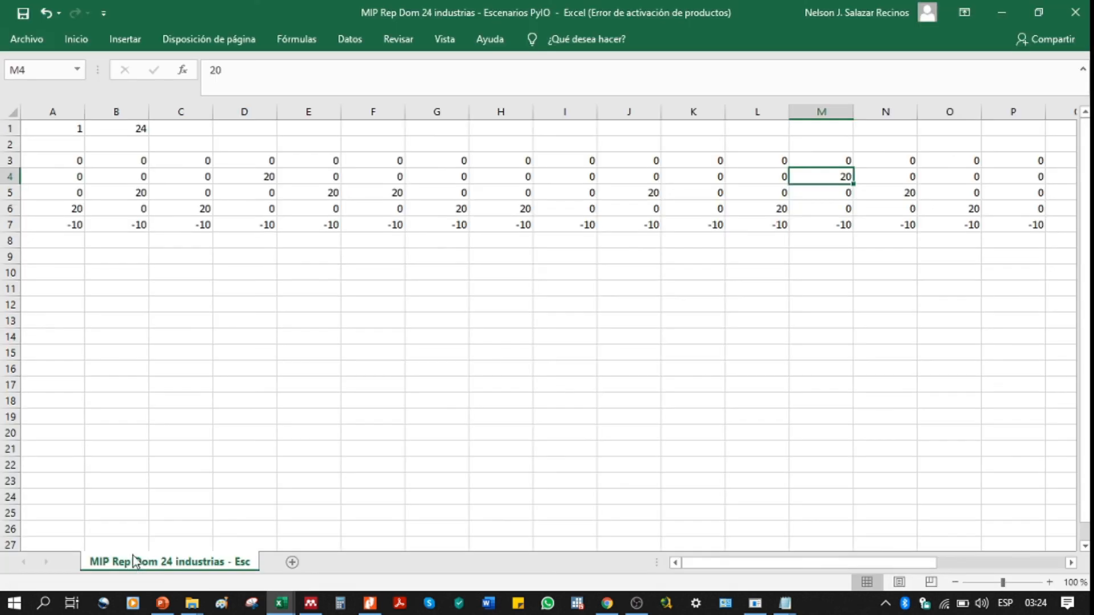
left_click(10, 177)
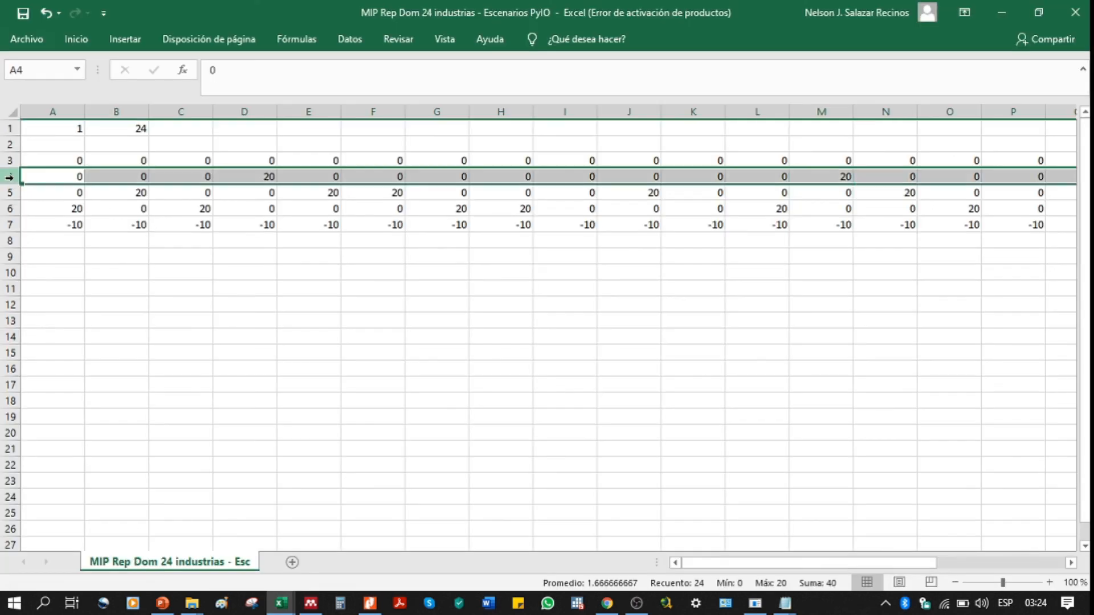
left_click(233, 173)
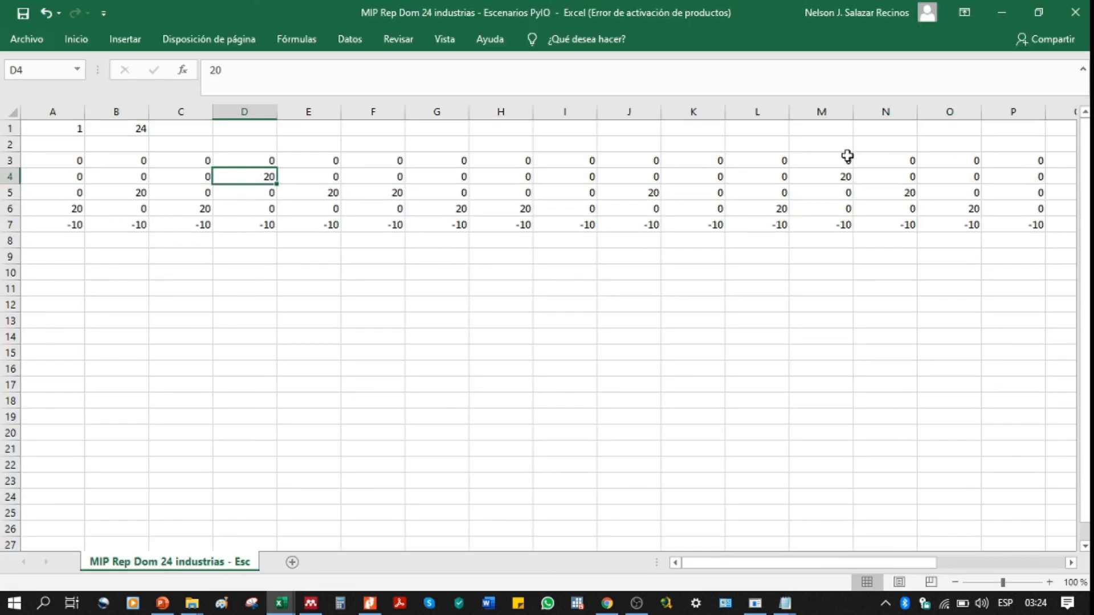
left_click(847, 181)
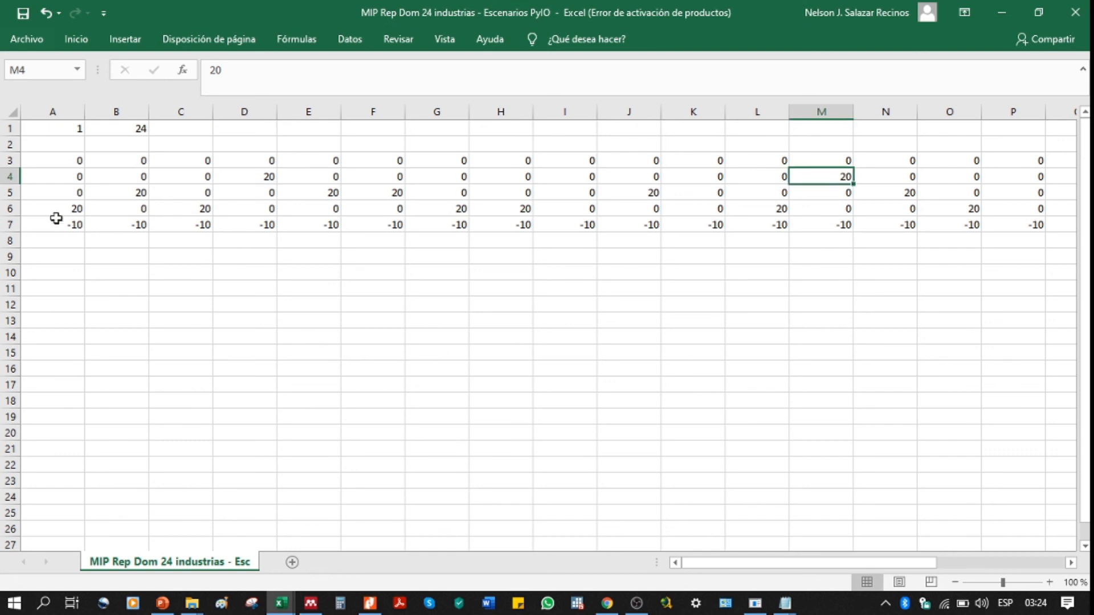
Examine scenario row 5 and its demand changes in cells B5 and E5
left_click(10, 192)
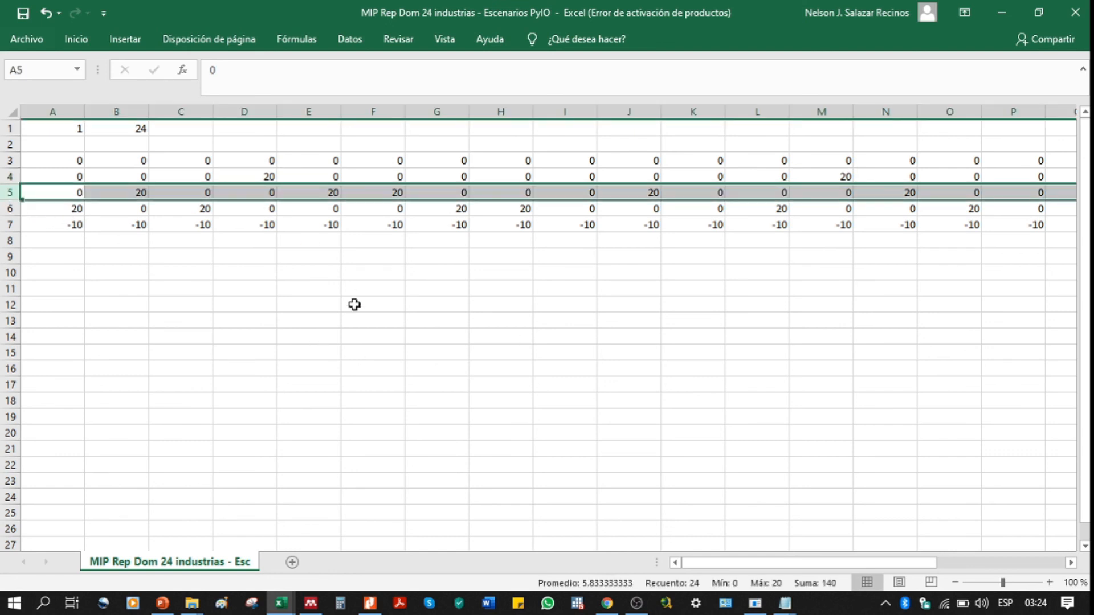
left_click(303, 188)
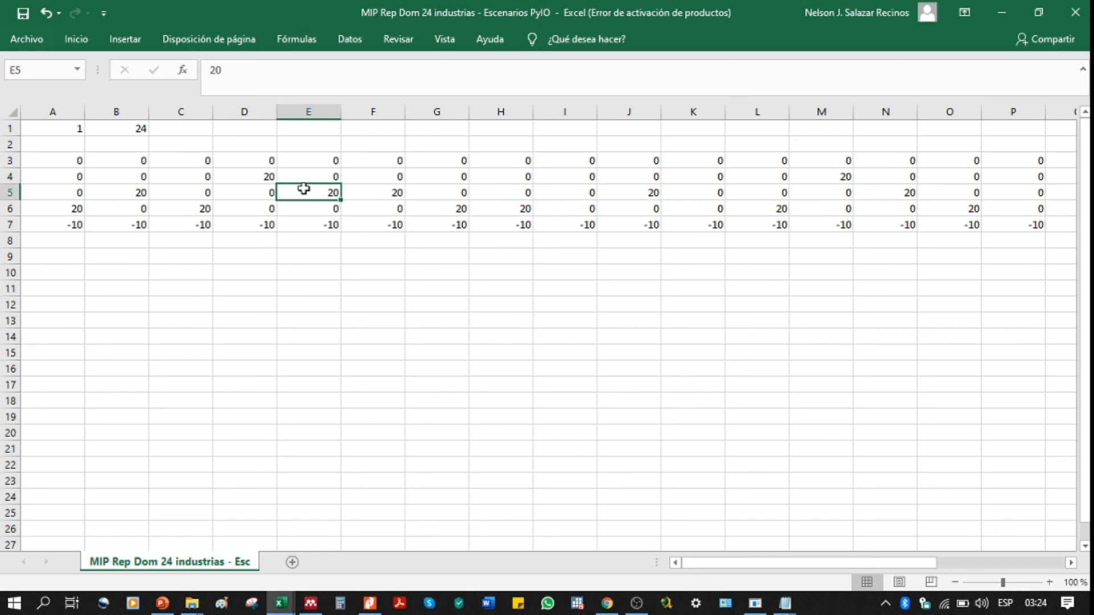
left_click(139, 194)
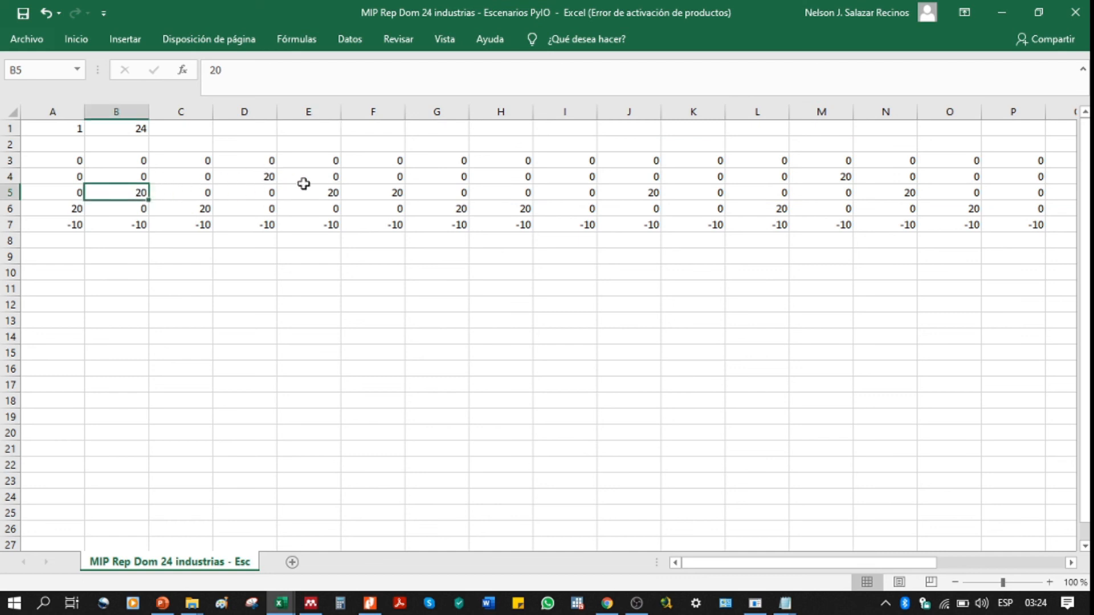
left_click(332, 192)
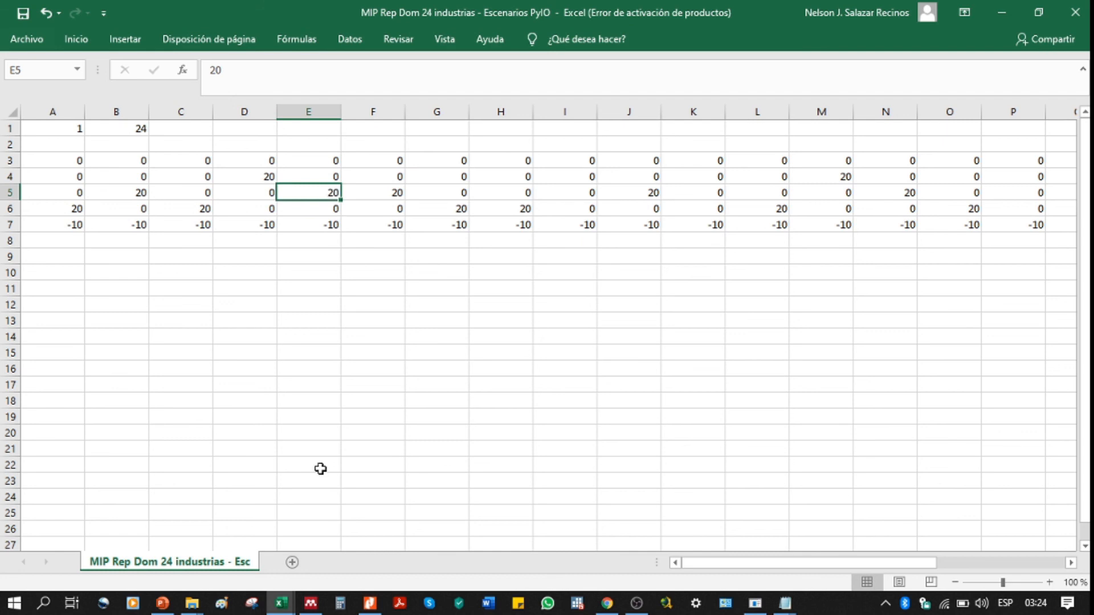
Switch to PyIO and compare the backward and forward linkages of sector 2
left_click(278, 609)
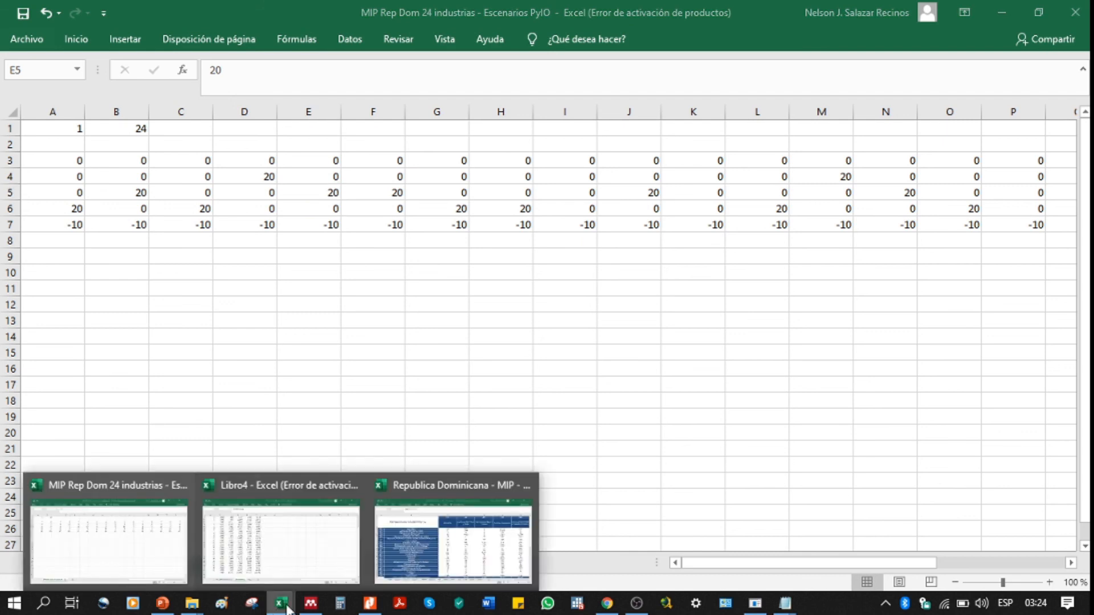
left_click(754, 604)
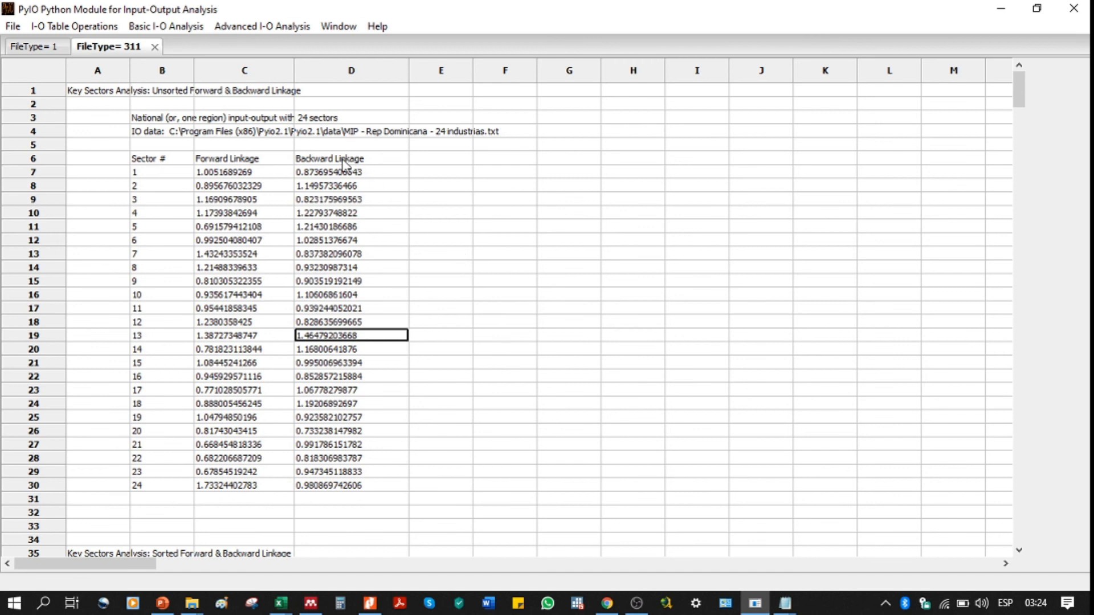
left_click(327, 188)
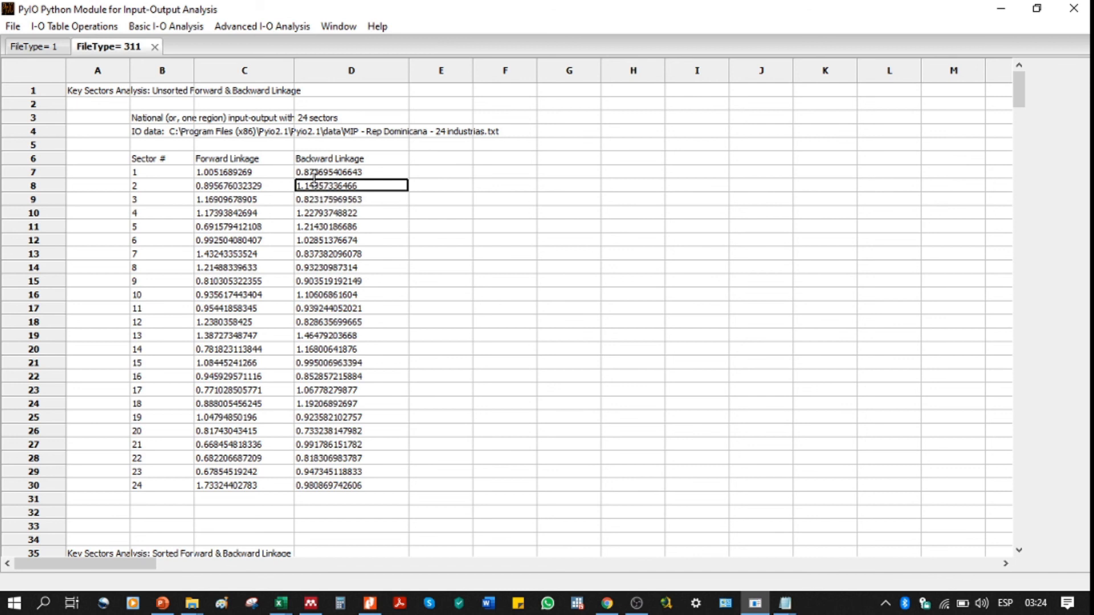
left_click(234, 188)
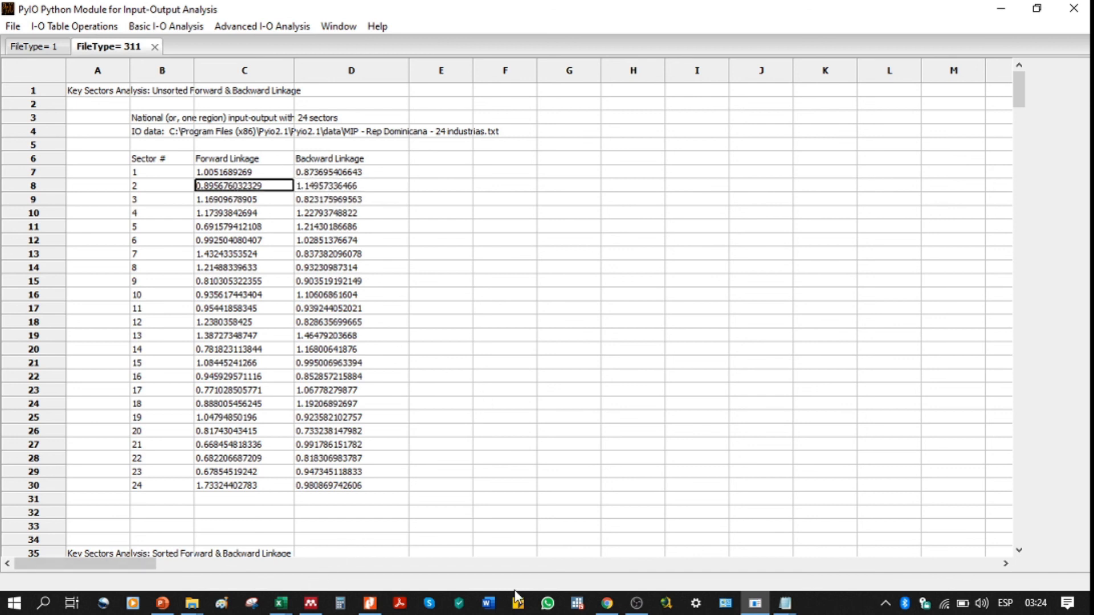
Switch back to the scenarios workbook in Excel and examine the demand change in cell F5
mouse_move(280, 603)
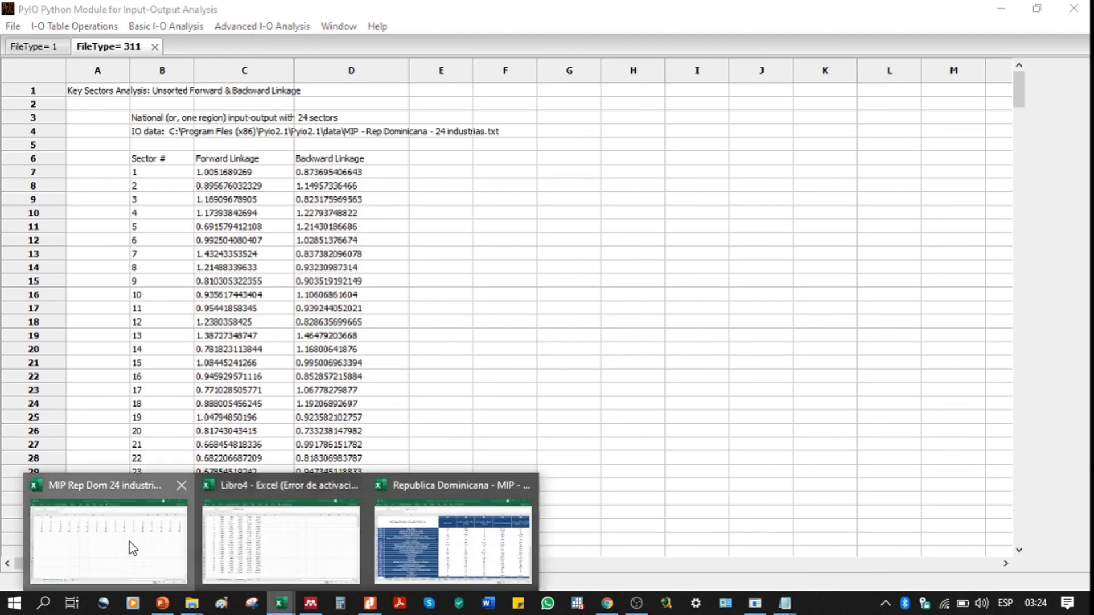
left_click(130, 542)
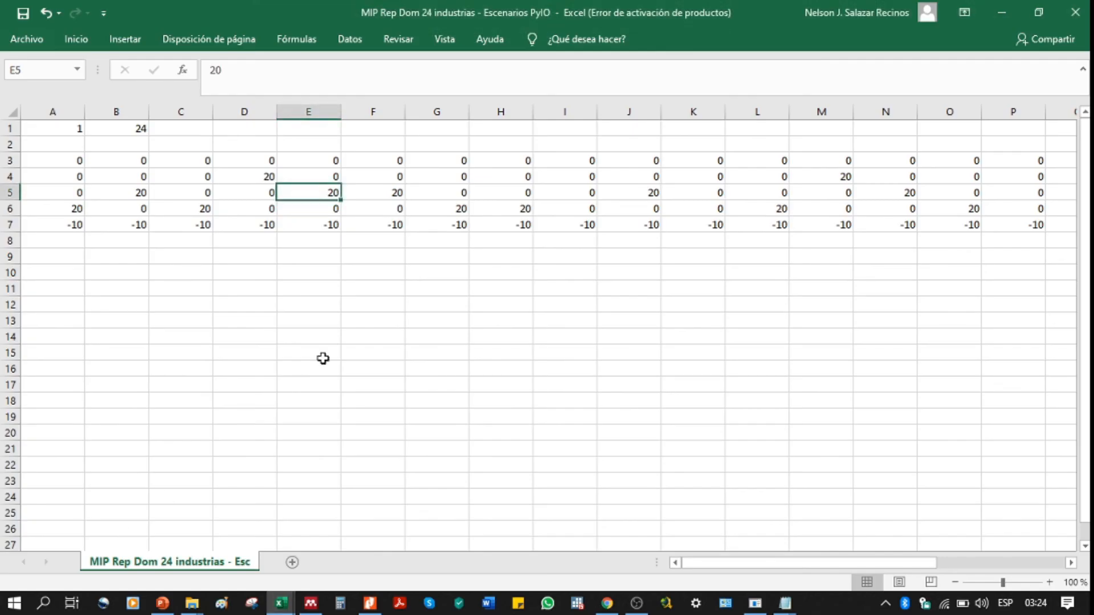
left_click(381, 193)
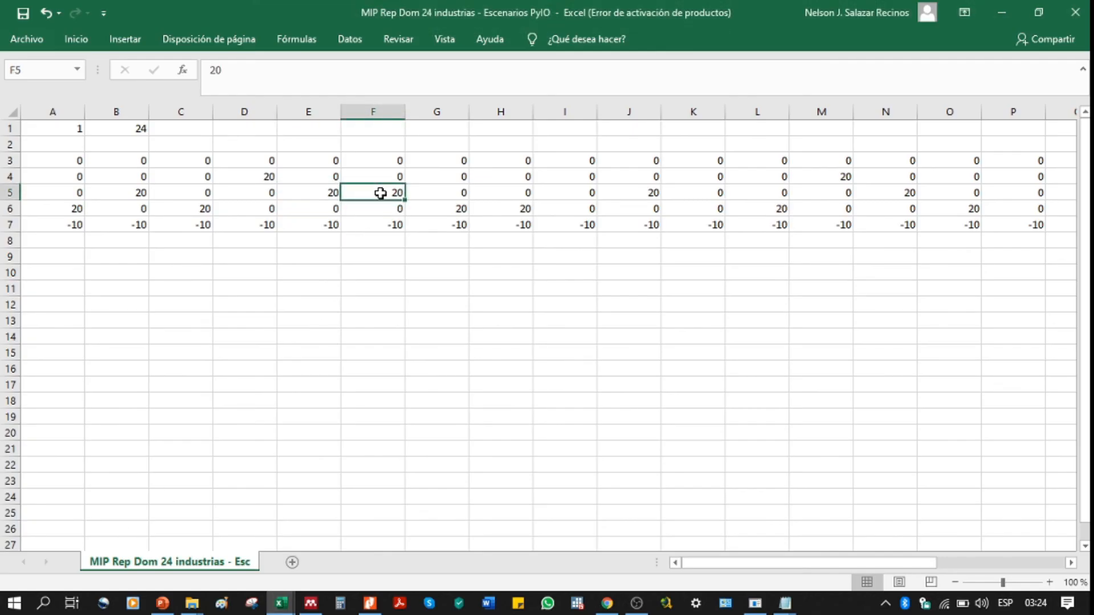
Examine scenario row 6 and its demand changes in cells A6 and C6
left_click(10, 208)
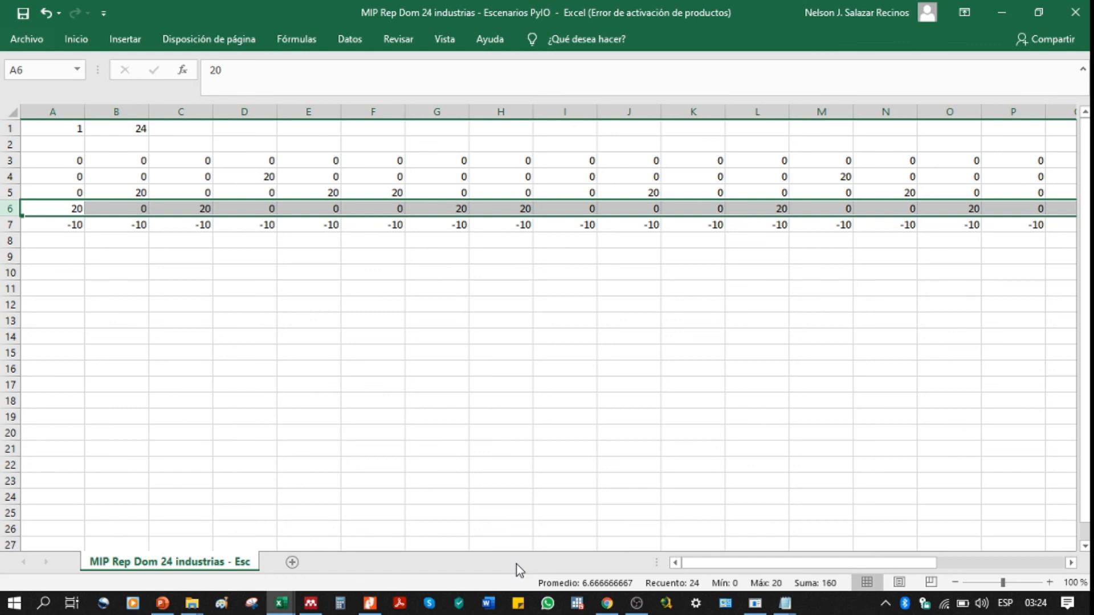
left_click(39, 208)
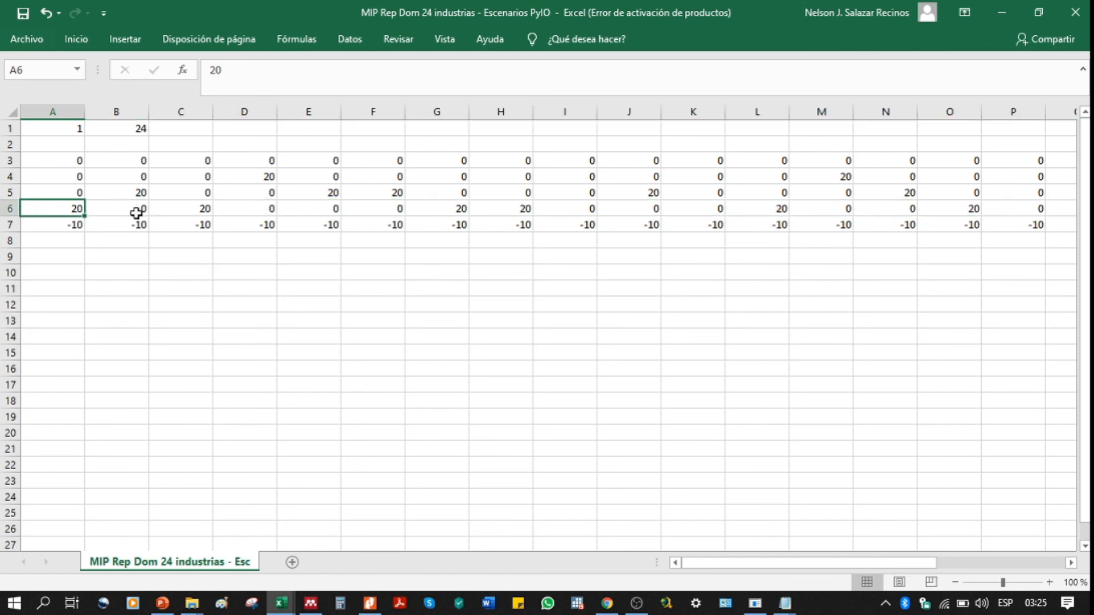
left_click(181, 210)
left_click(48, 210)
left_click(11, 208)
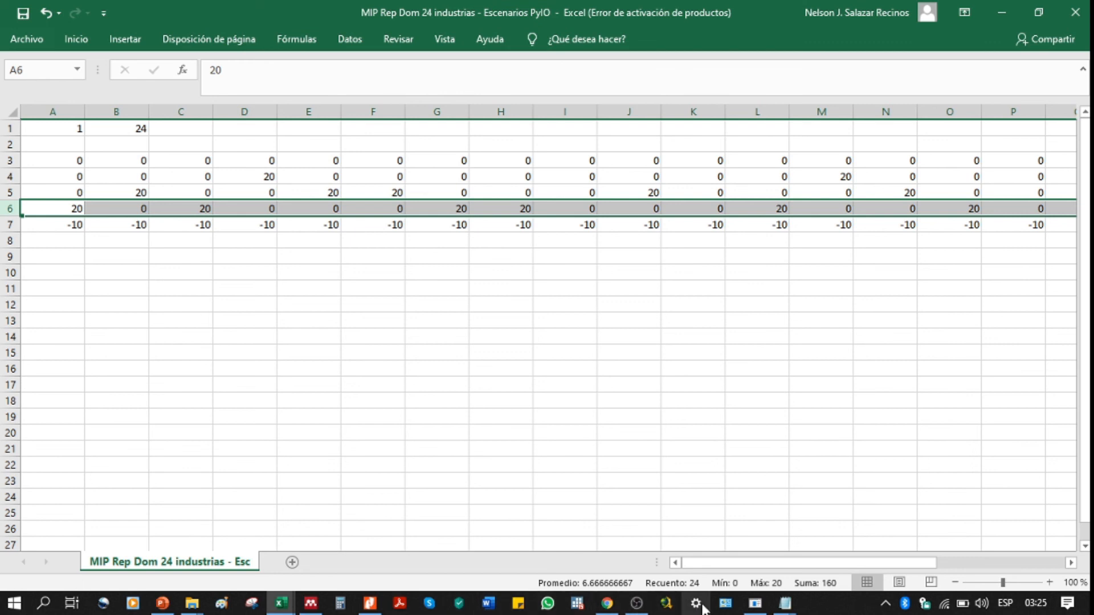
Switch to PyIO and compare the forward and backward linkages of sector 1
left_click(755, 603)
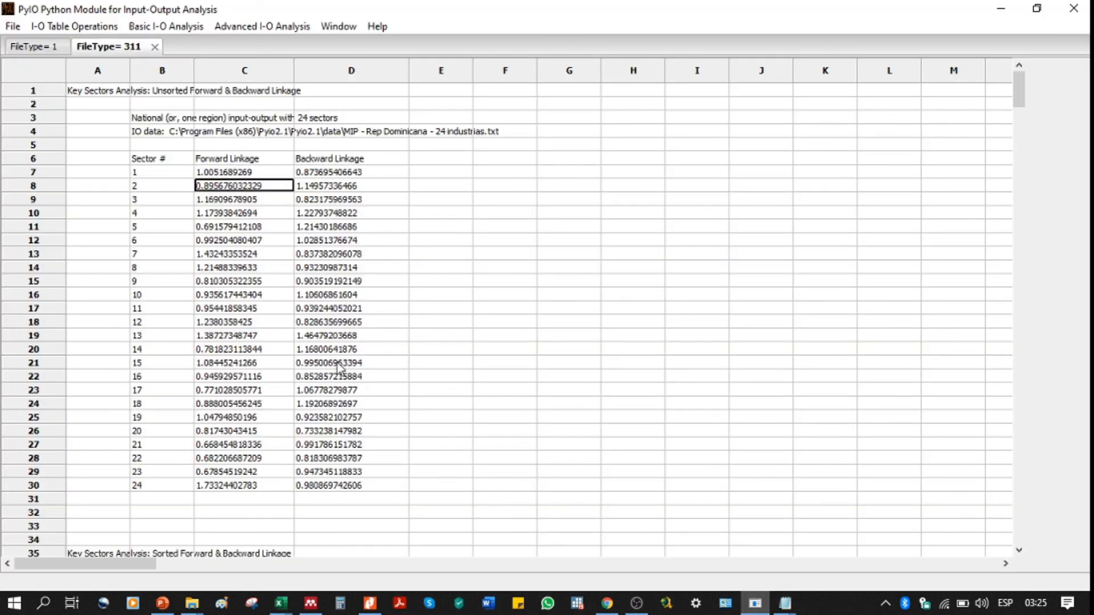
left_click(227, 172)
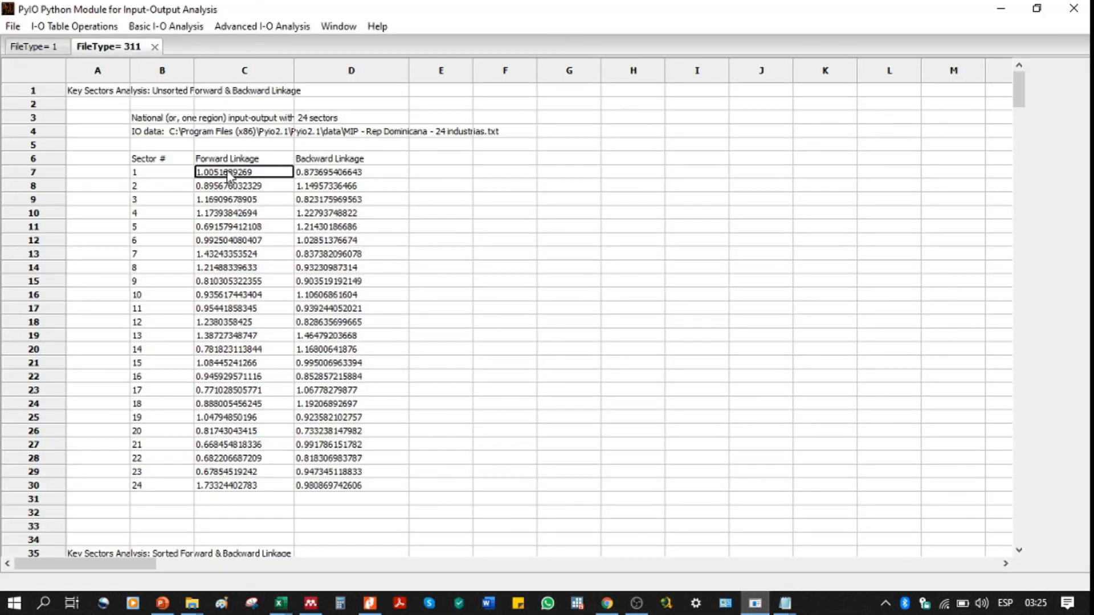
left_click(317, 177)
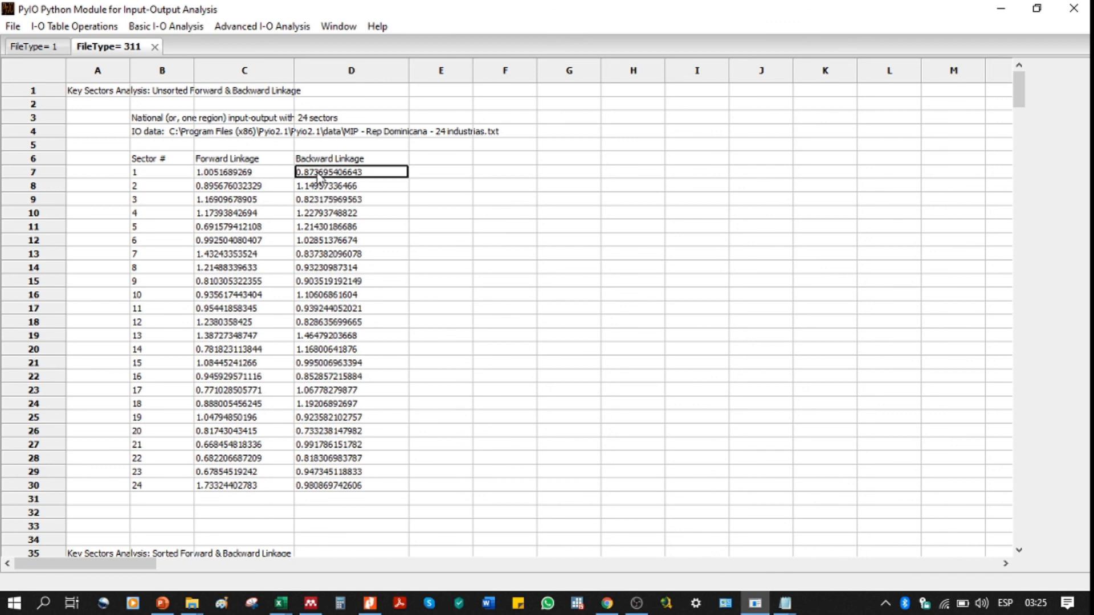
Switch to the Notepad steps file, highlight the "BL<1 y FL>1 = Base" rule, and return to the scenarios workbook in Excel
left_click(786, 602)
left_click(832, 563)
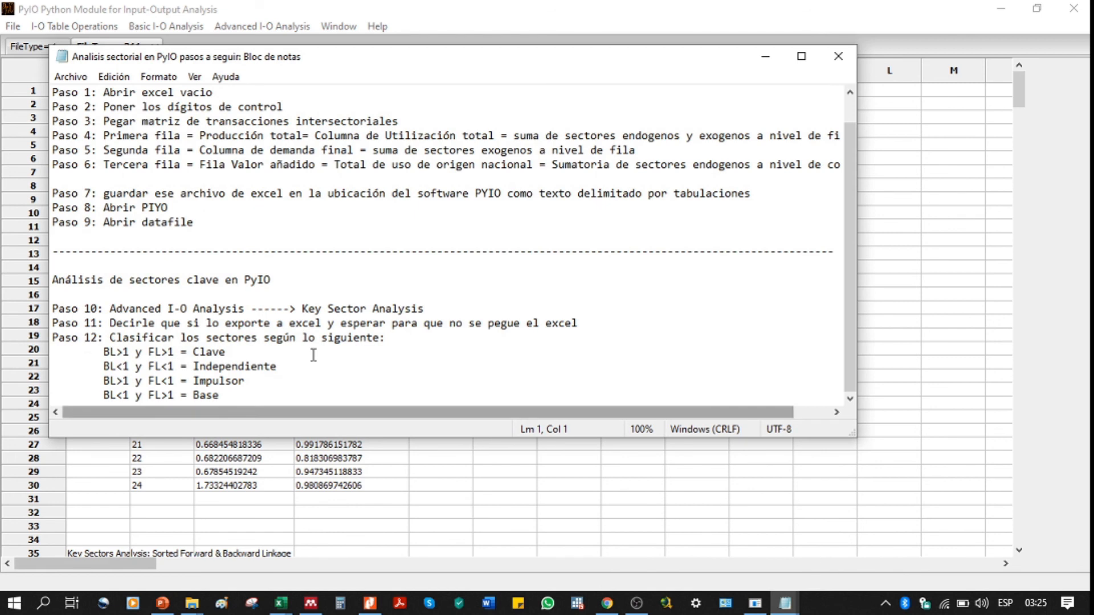
left_click_drag(221, 397, 103, 397)
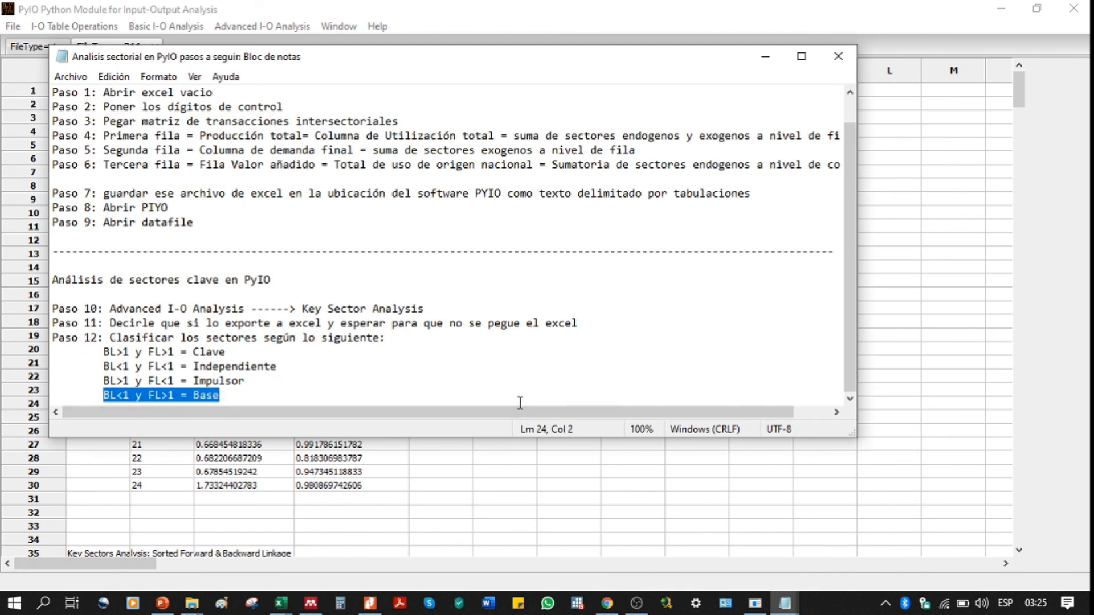
left_click(769, 486)
mouse_move(283, 604)
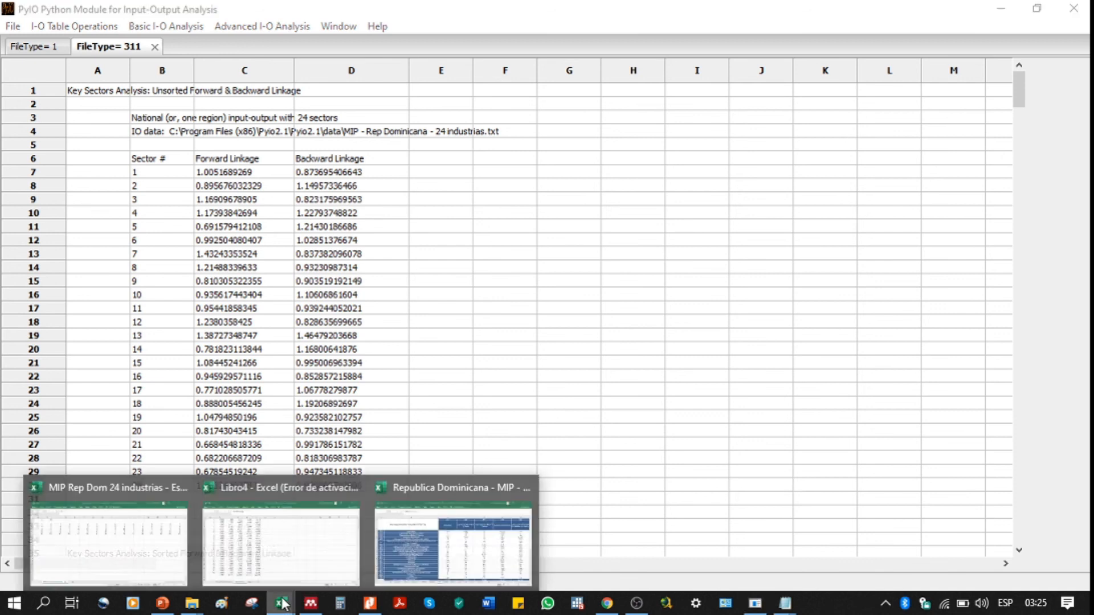
left_click(129, 537)
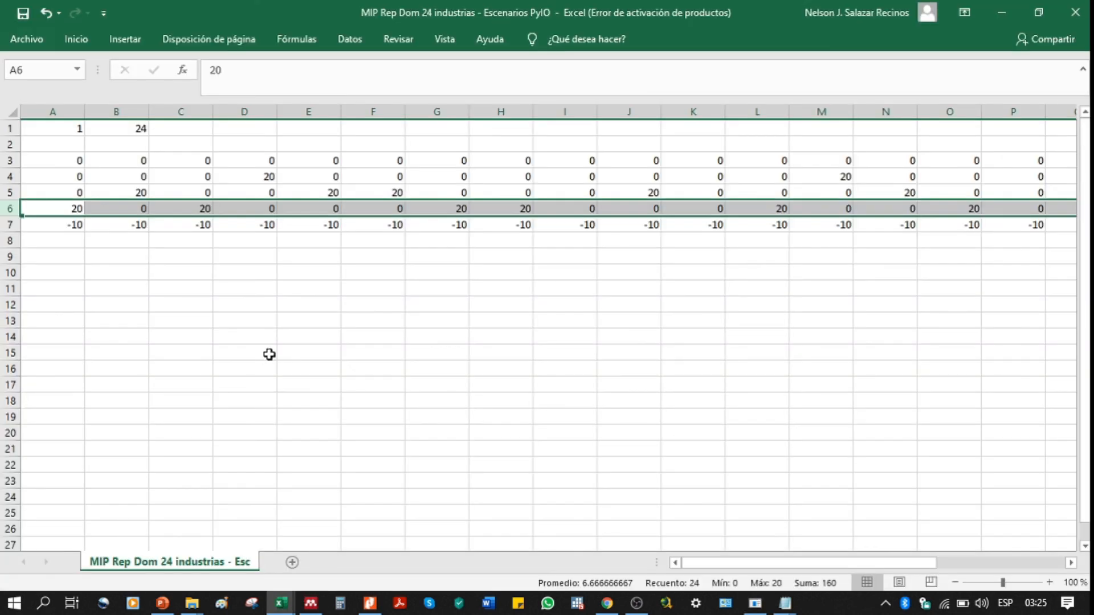
Examine the uniform demand changes across all sectors in scenario row 7
left_click(10, 225)
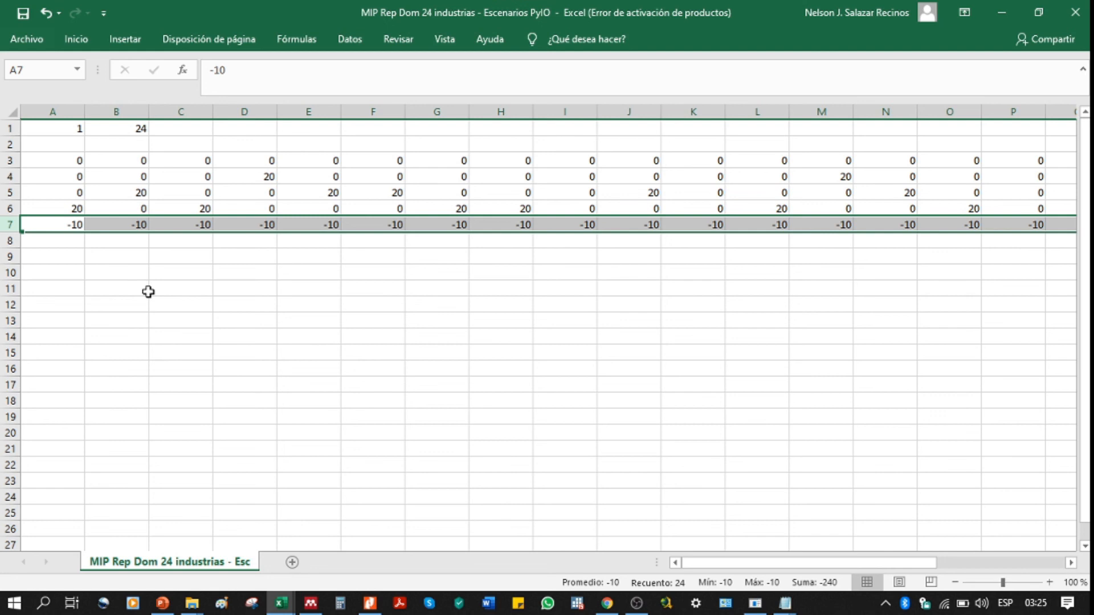
left_click(10, 224)
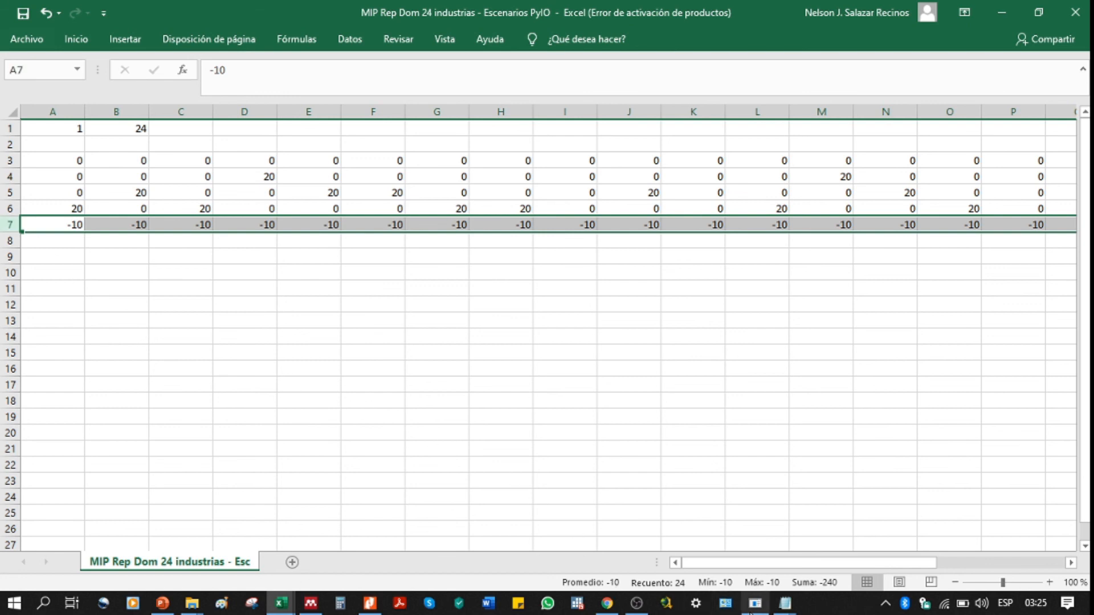
Switch to PyIO, review the raw input-output table down to its final demand and primary input vectors, and return to the linkage results
left_click(754, 604)
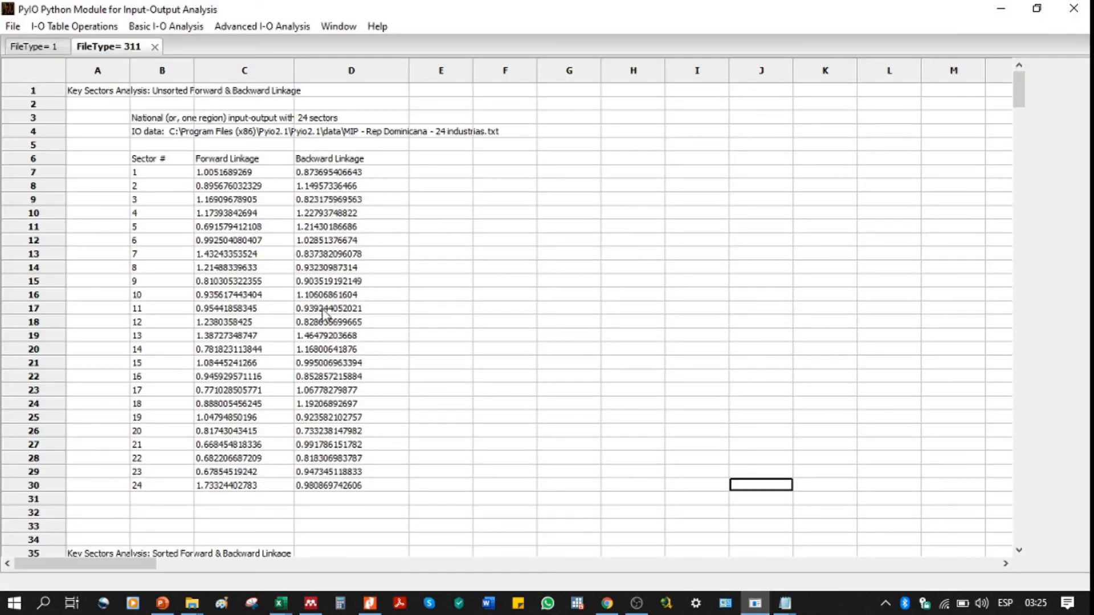
left_click(35, 46)
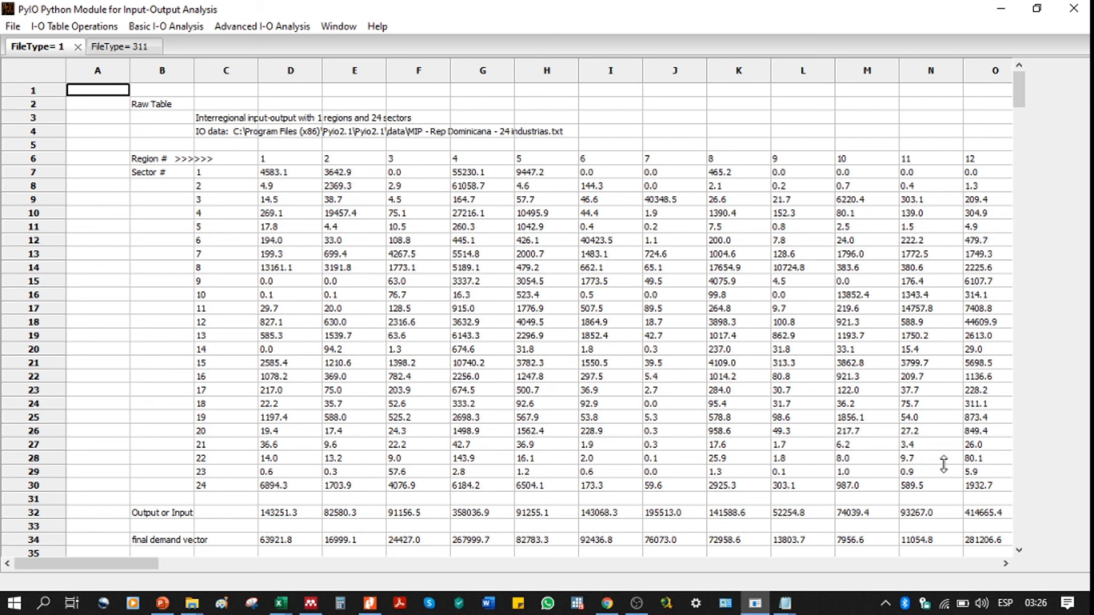
left_click(1020, 550)
left_click(1020, 550)
left_click(1019, 550)
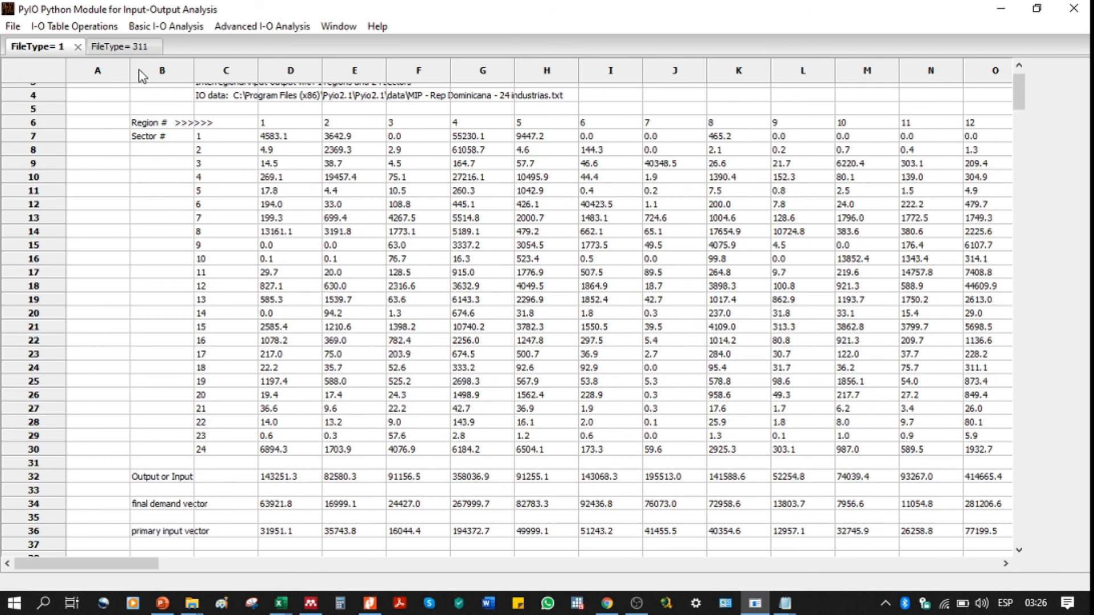
left_click(121, 51)
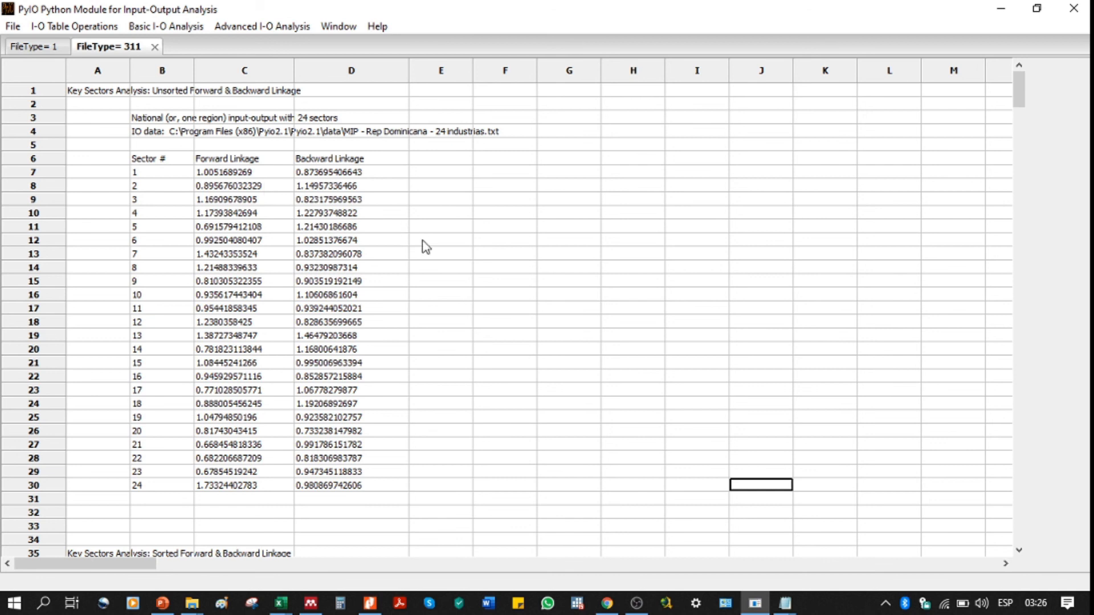
Load "MIP Rep Dom 24 industrias - Escenarios PyIO" from the data folder as the scenario file
left_click(14, 26)
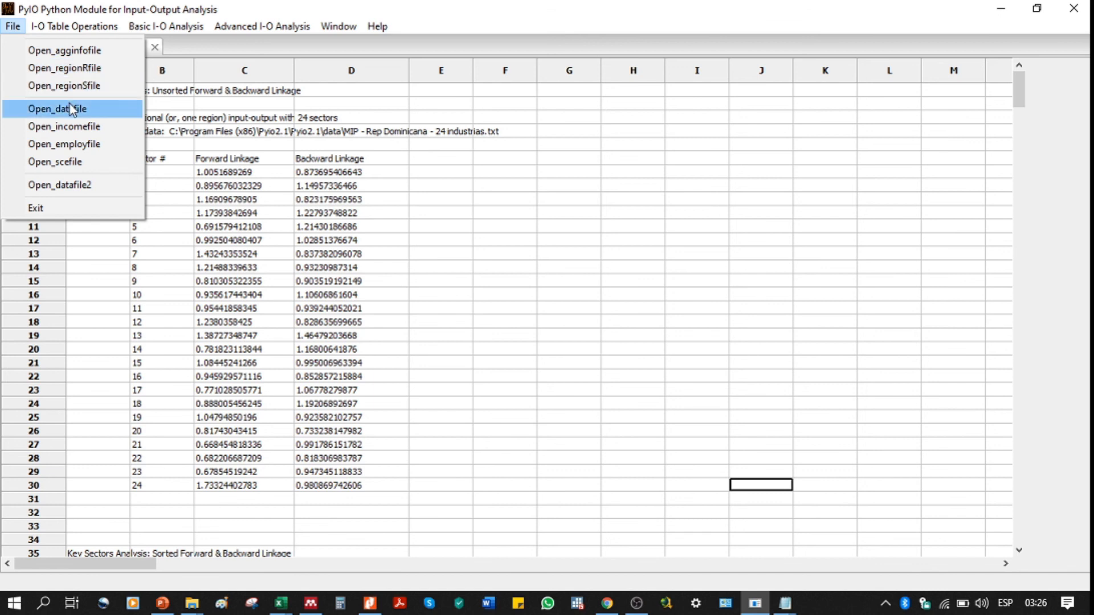
left_click(103, 166)
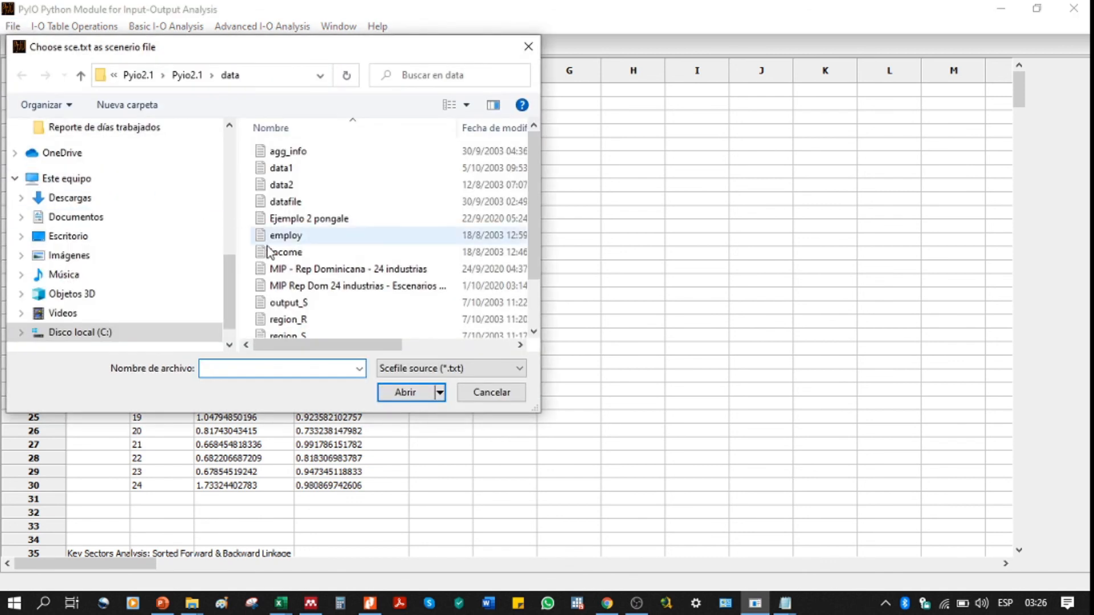
left_click(317, 286)
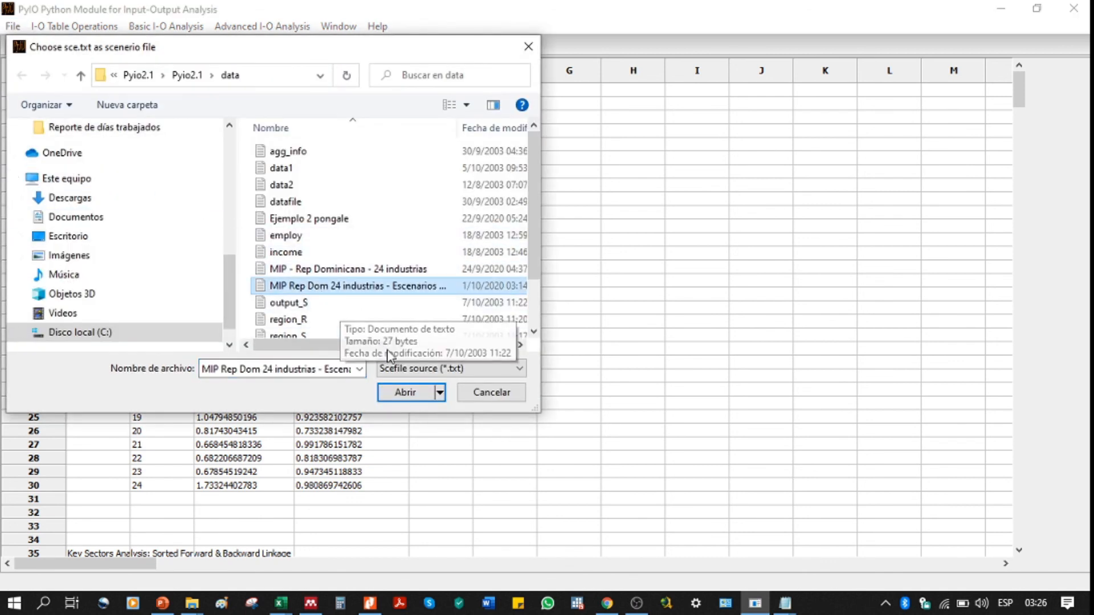
left_click(420, 393)
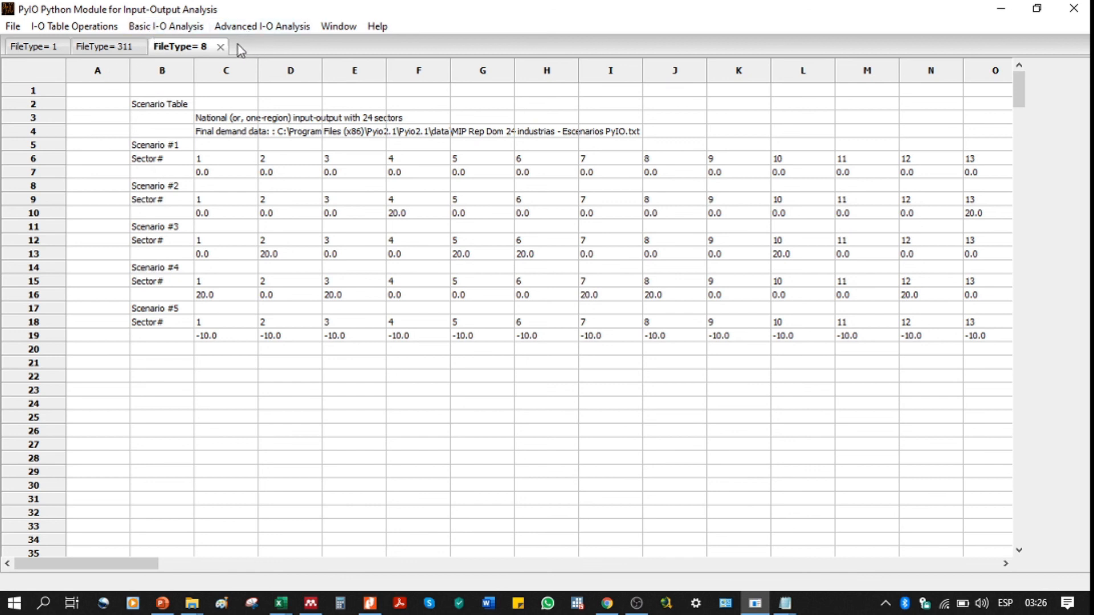
Run the impact analysis on the loaded scenarios and print the results to Excel
left_click(189, 30)
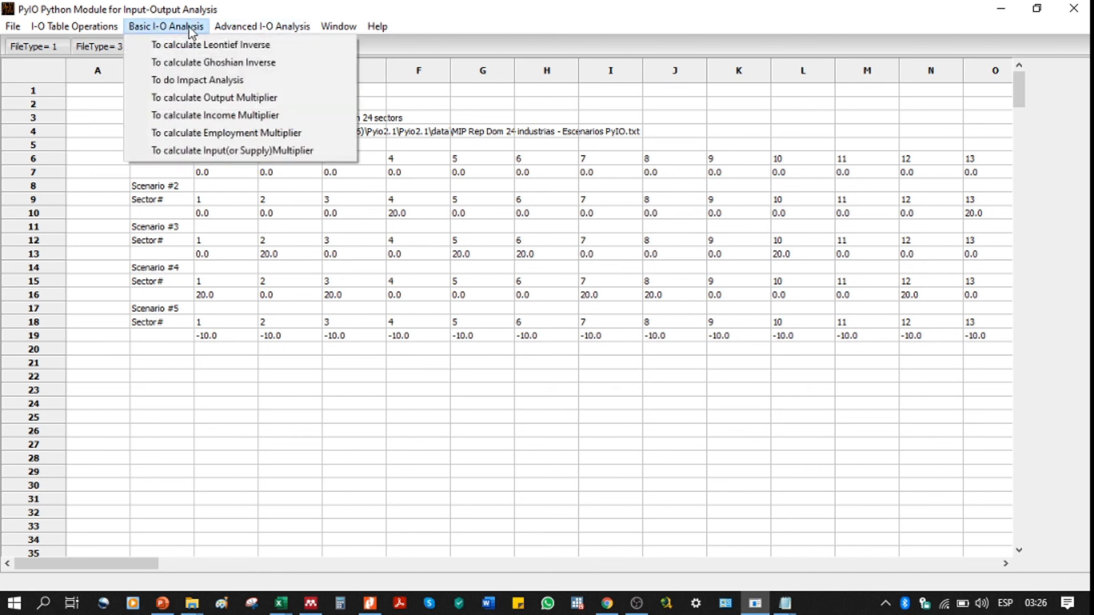
left_click(197, 85)
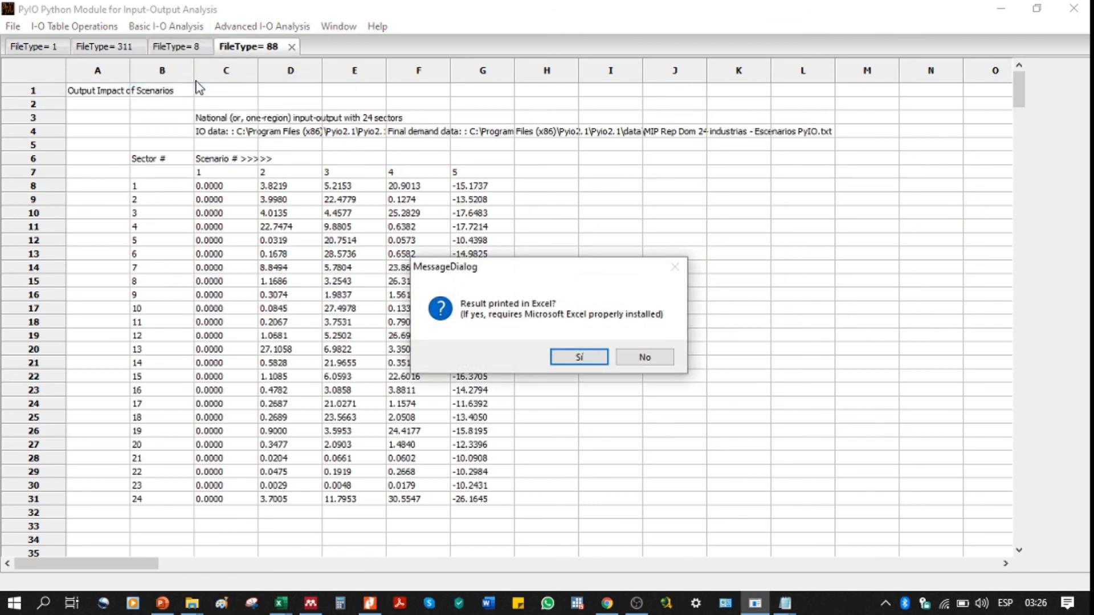
left_click_drag(521, 275, 637, 236)
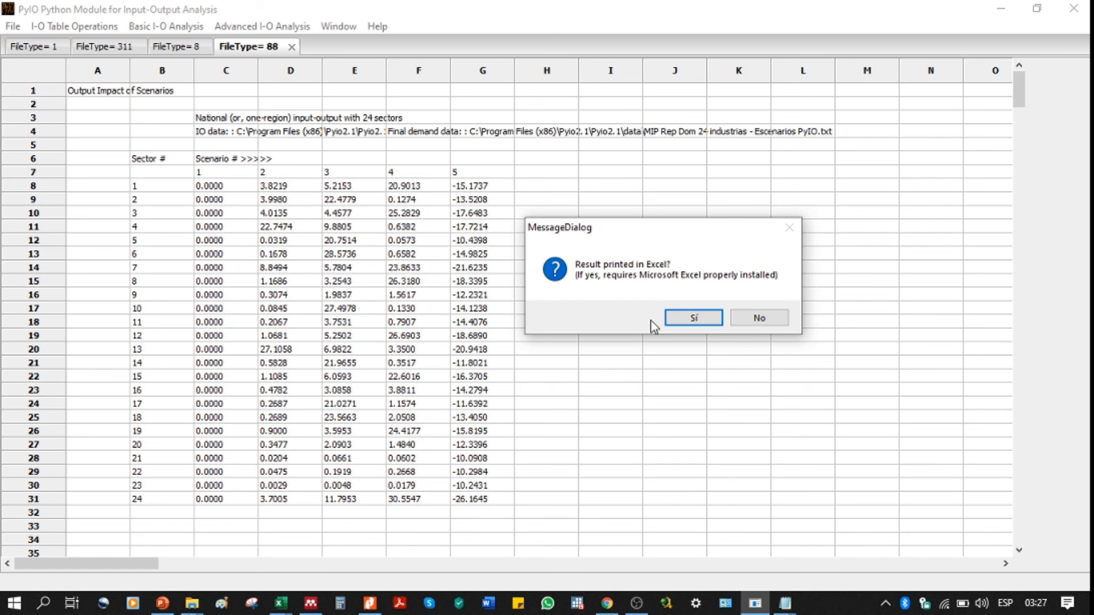
left_click(685, 317)
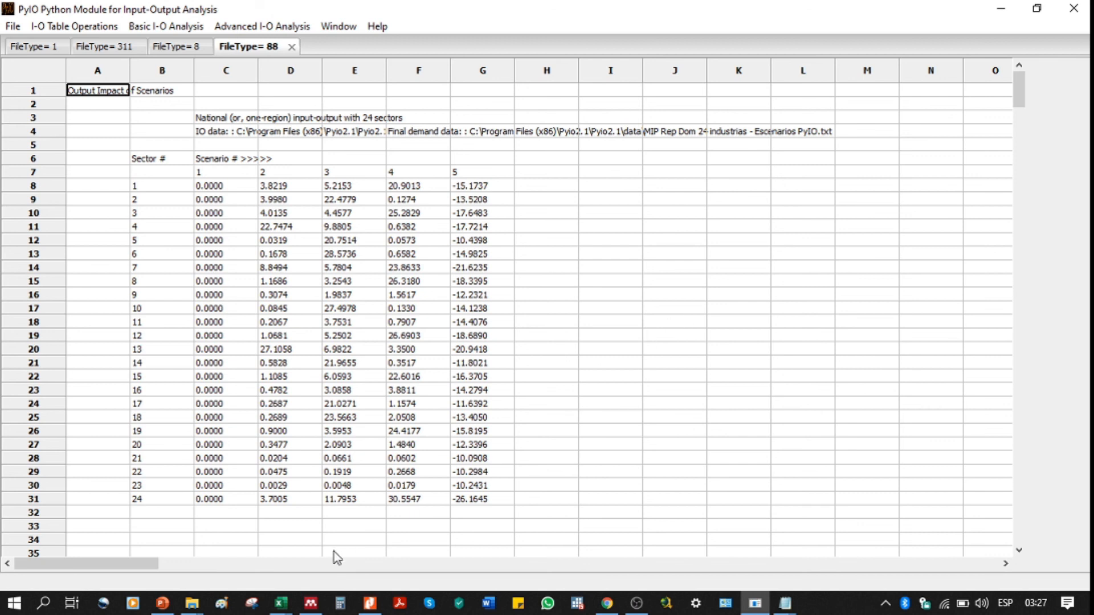
Switch to the Libro5 workbook in Excel and examine the final demand changes of scenarios 1, 2 and 3 for all 24 sectors
left_click(280, 603)
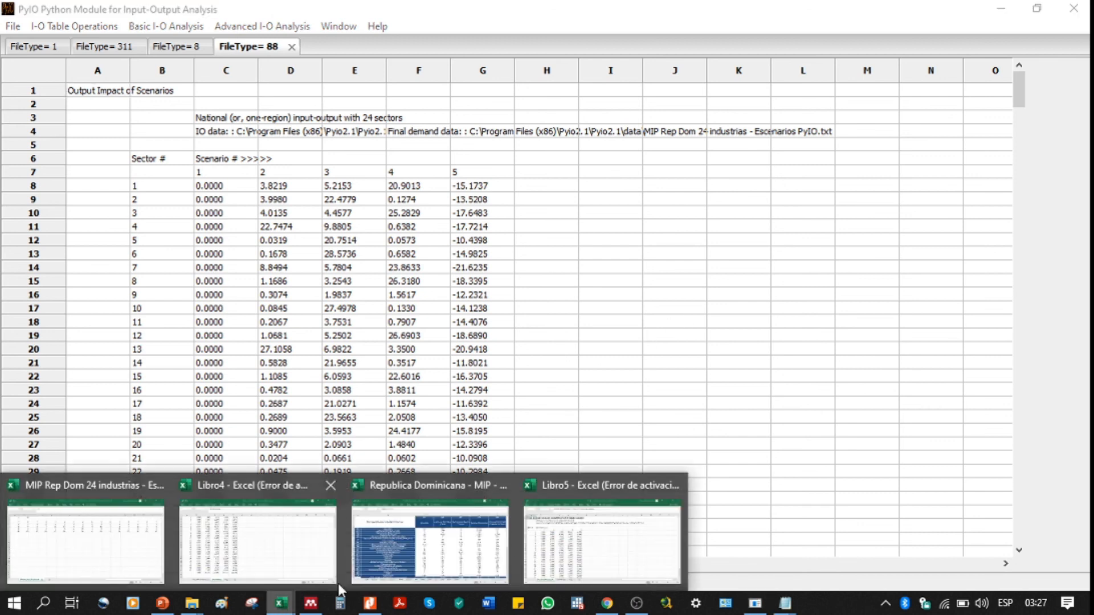
left_click(586, 539)
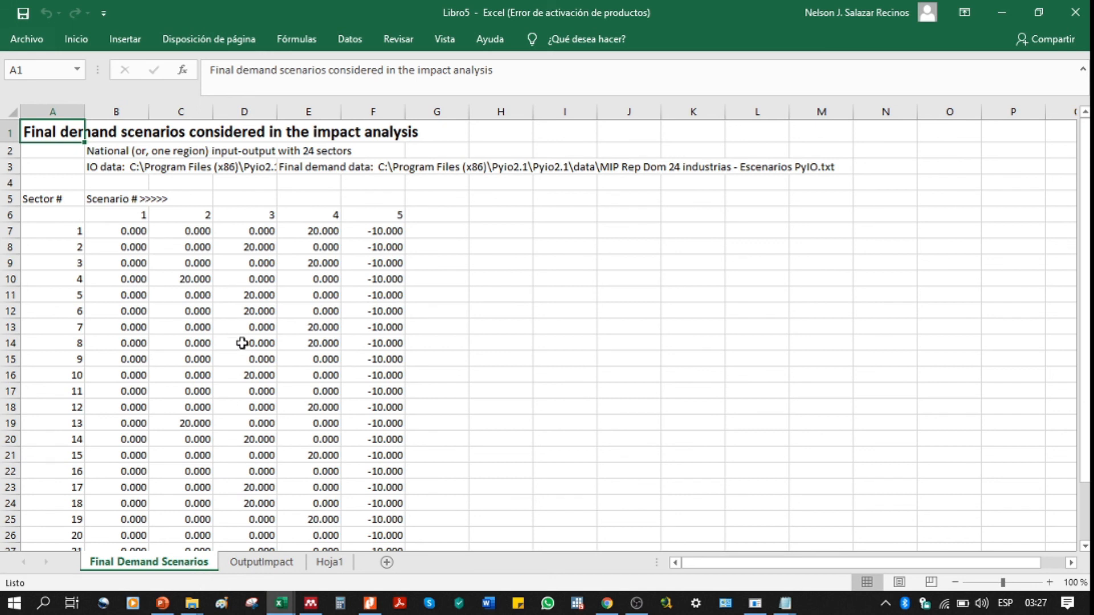
left_click(123, 226)
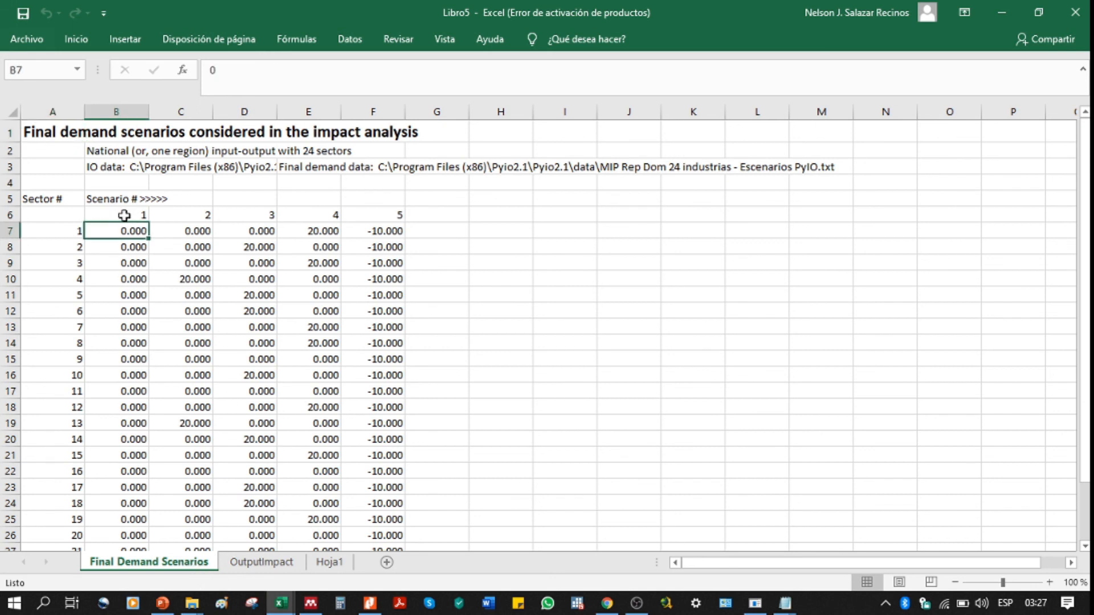
left_click_drag(125, 238, 127, 512)
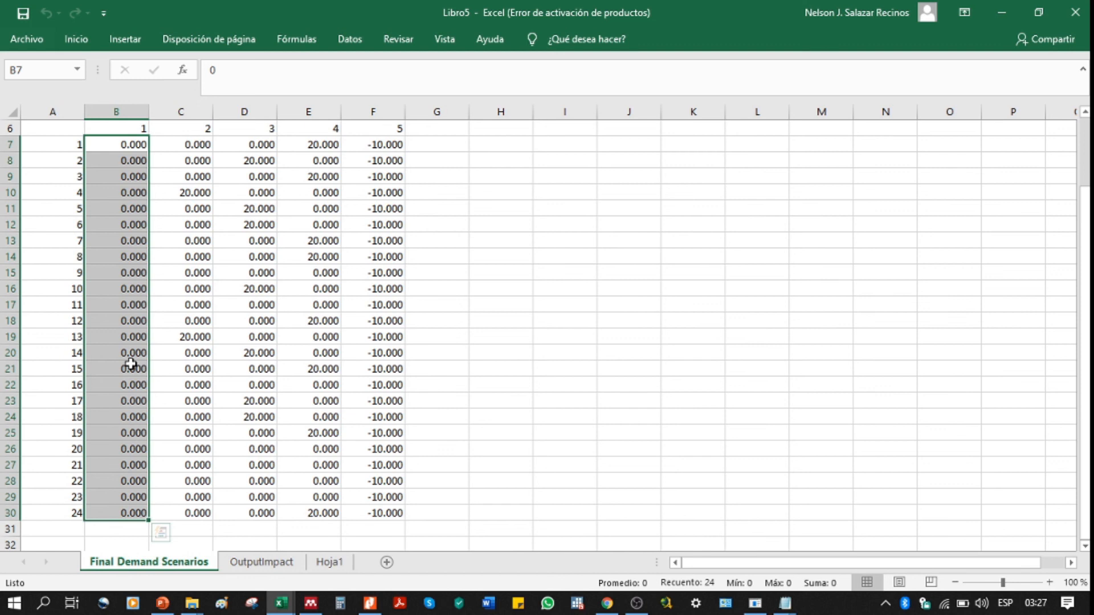
scroll(1065, 369, "up", 2)
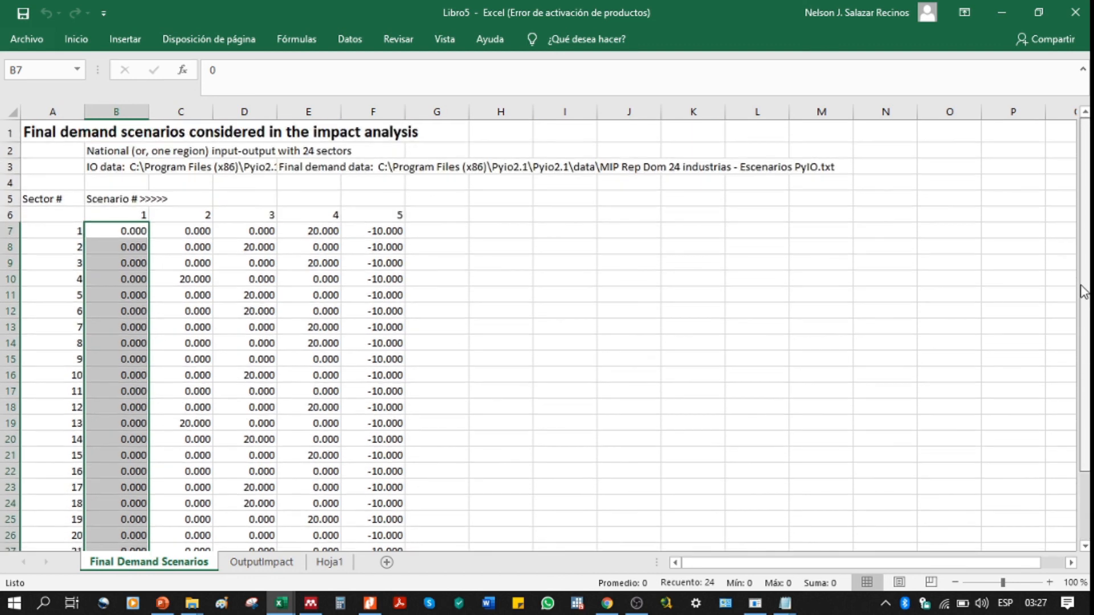
left_click_drag(203, 229, 193, 522)
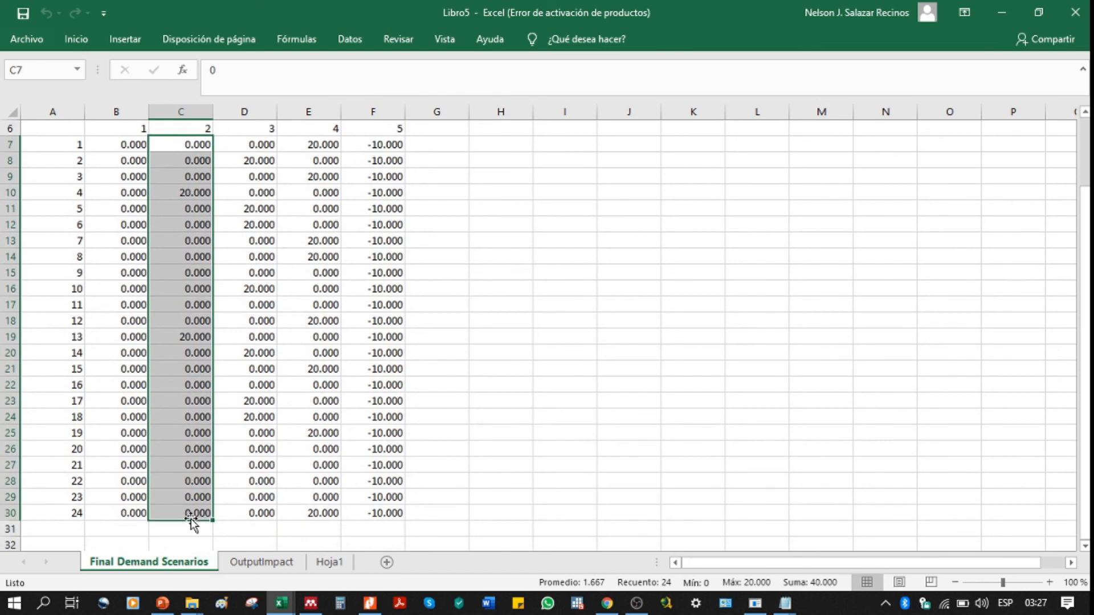
scroll(1081, 349, "up", 2)
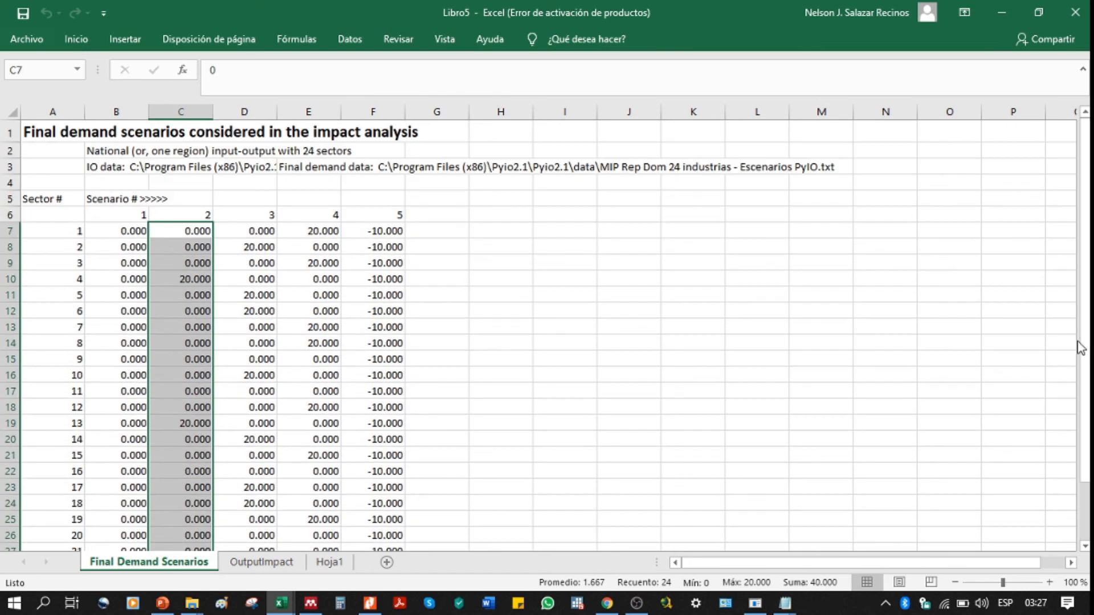
left_click_drag(238, 231, 249, 508)
scroll(1070, 307, "up", 2)
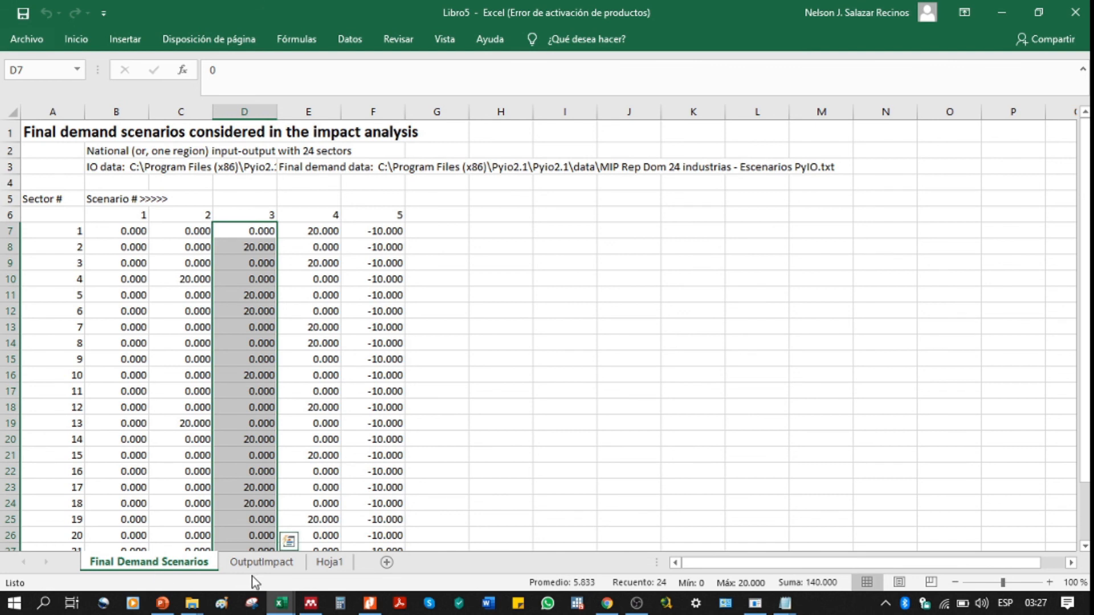
Show the OutputImpact sheet and examine sector 1's output impacts under scenarios 1 and 2
left_click(282, 564)
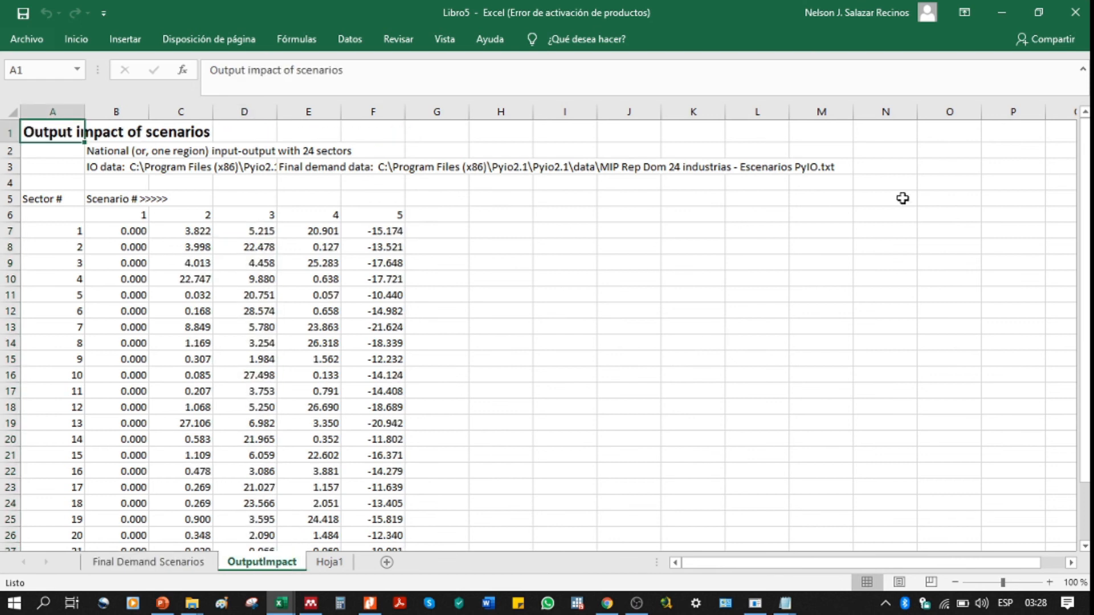
left_click(186, 233)
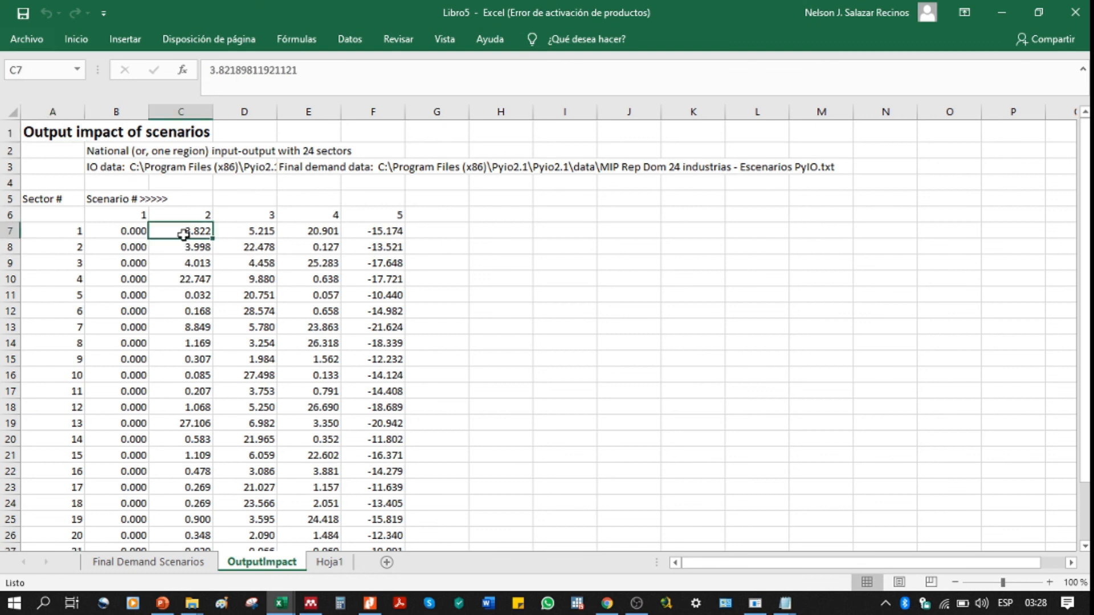
left_click(55, 230)
left_click(134, 231)
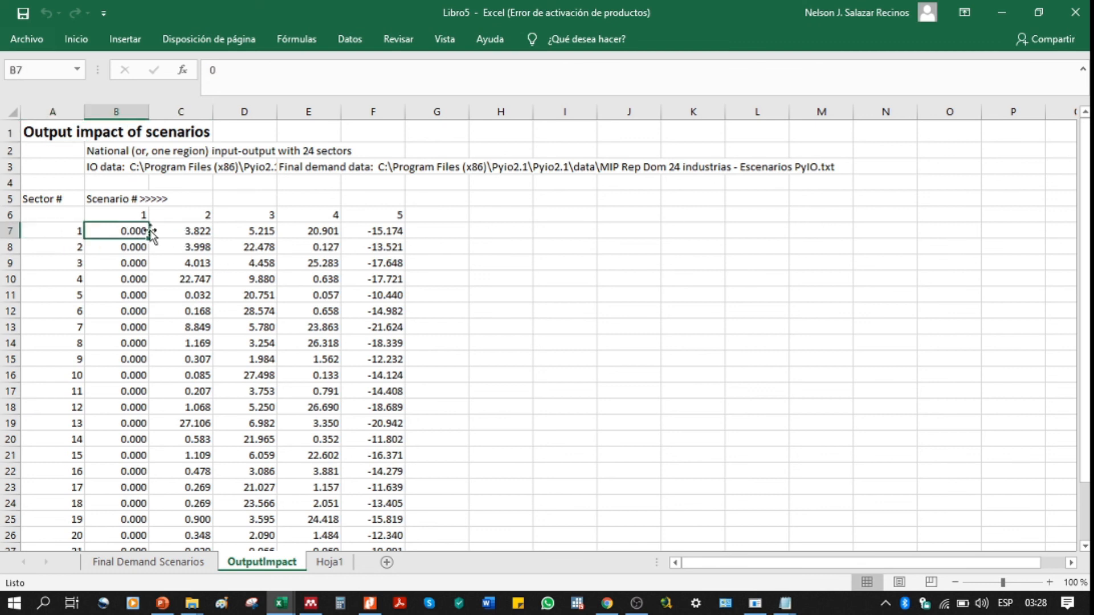
left_click(181, 229)
left_click_drag(1082, 207, 1086, 393)
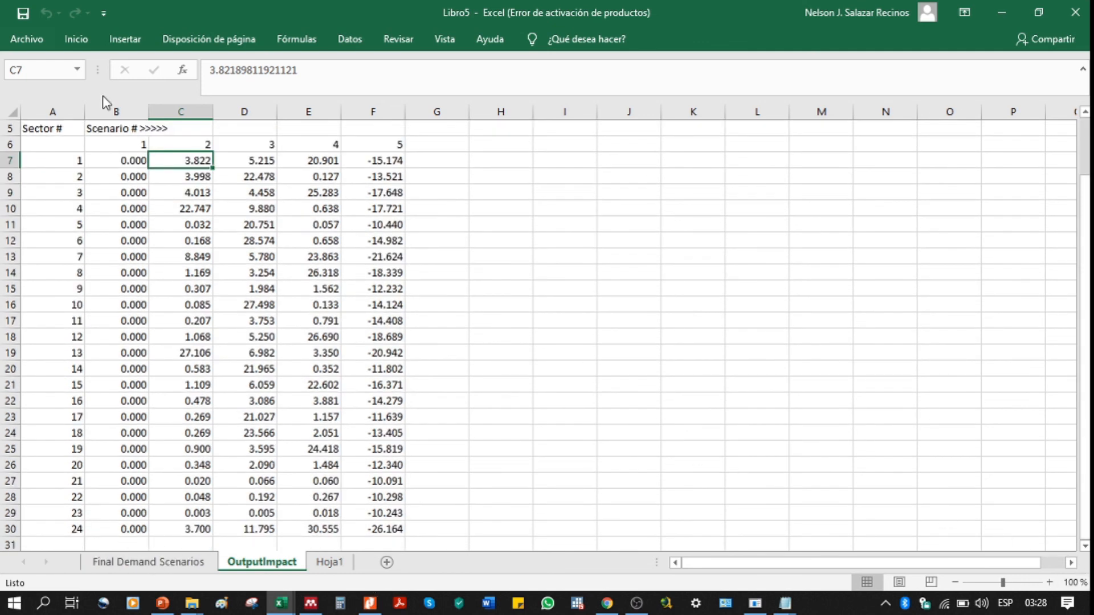
left_click(76, 39)
left_click(232, 70)
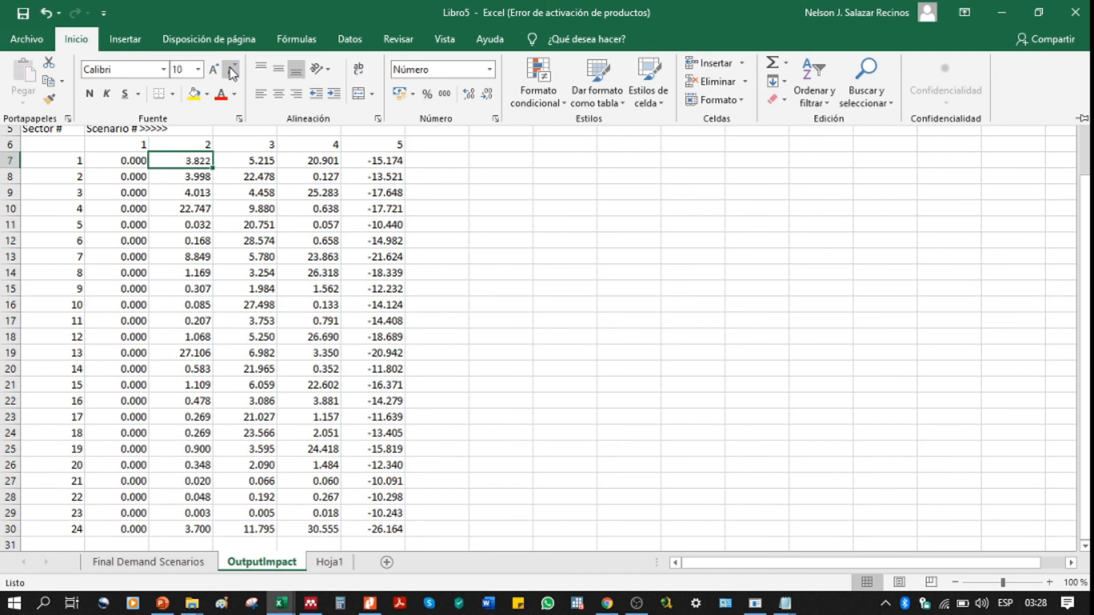
left_click(232, 71)
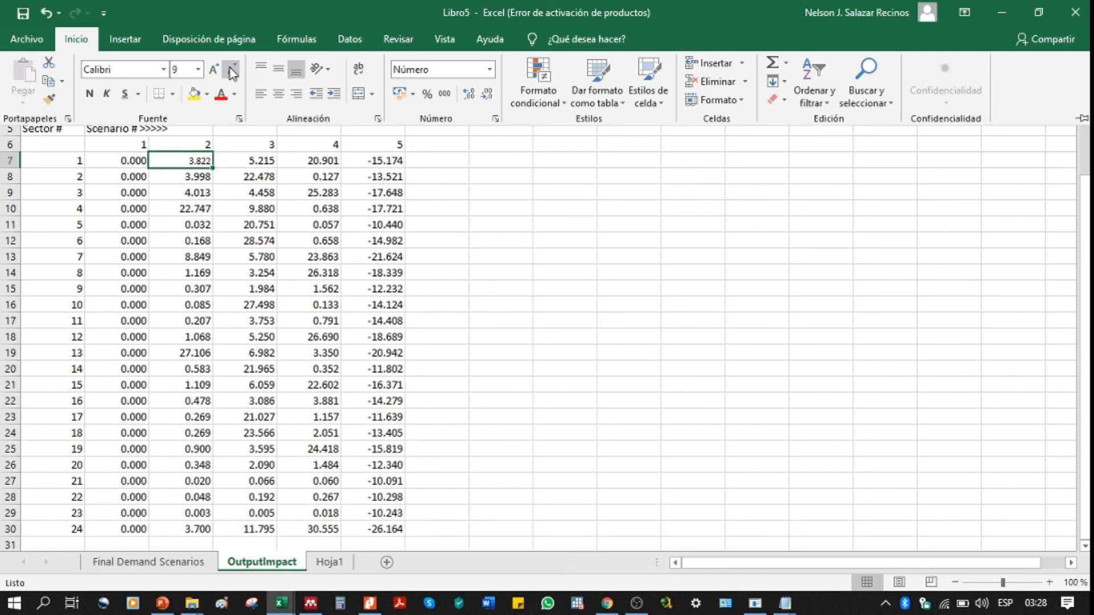
left_click(46, 13)
left_click(45, 13)
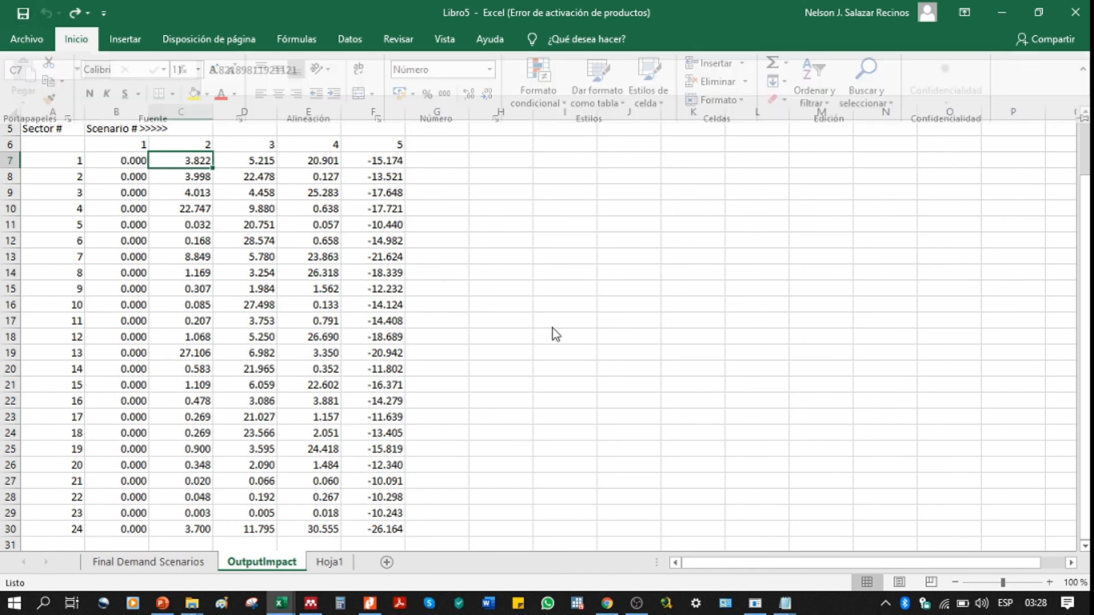
Reduce the font size of the entire OutputImpact sheet to 10
left_click(415, 288)
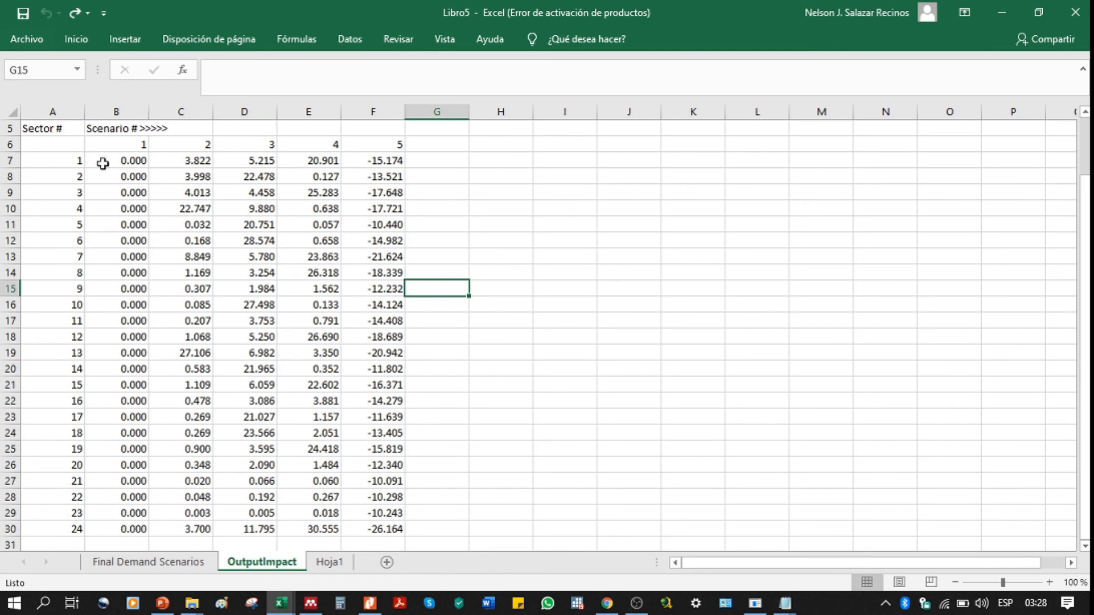
left_click(12, 111)
left_click(76, 40)
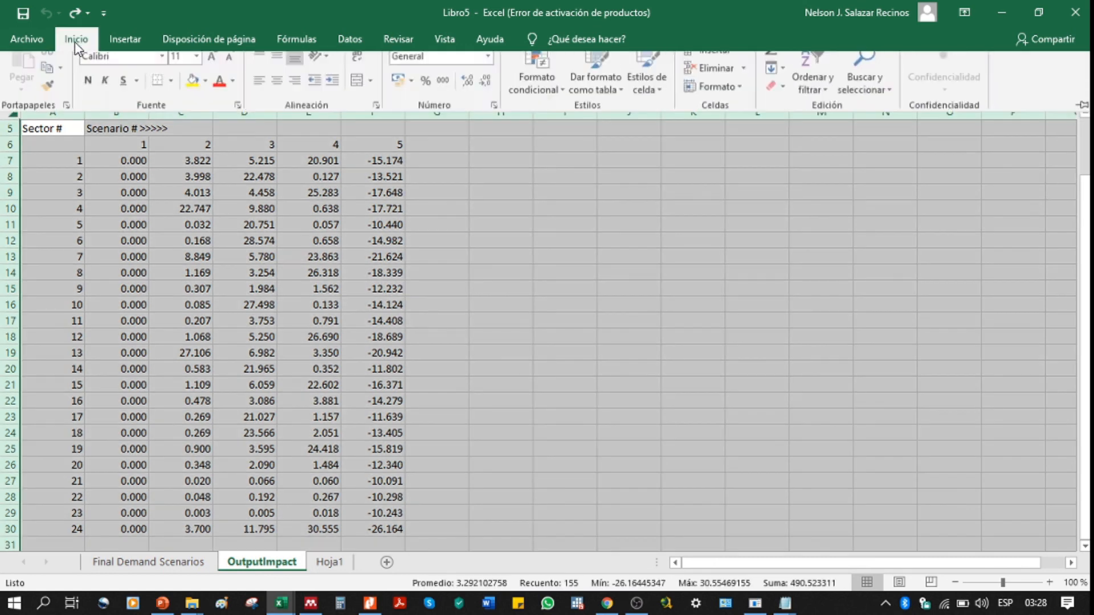
left_click(236, 72)
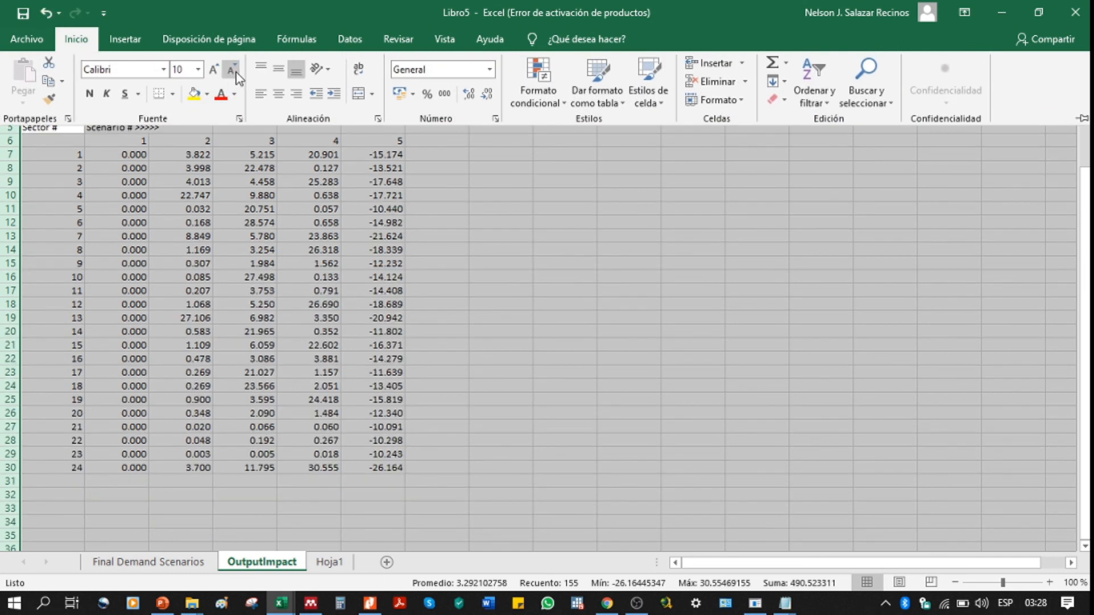
left_click(542, 350)
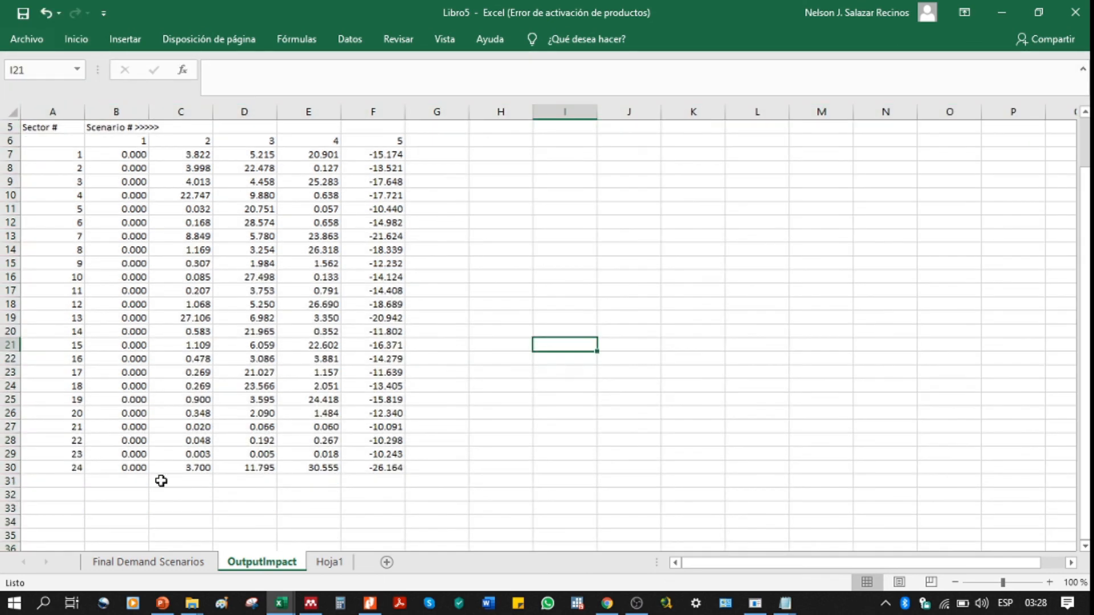
Total scenario 1's output impacts for all 24 sectors in cell B31 with =SUMA(B7:B30)
left_click(131, 483)
type("=suma(")
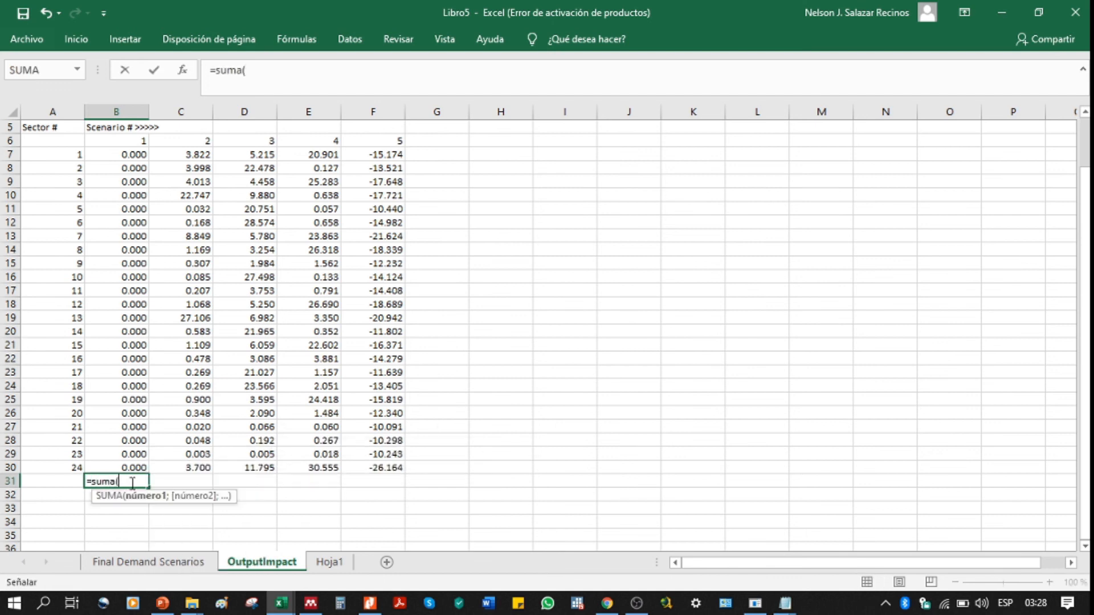
left_click_drag(131, 467, 131, 154)
type(")")
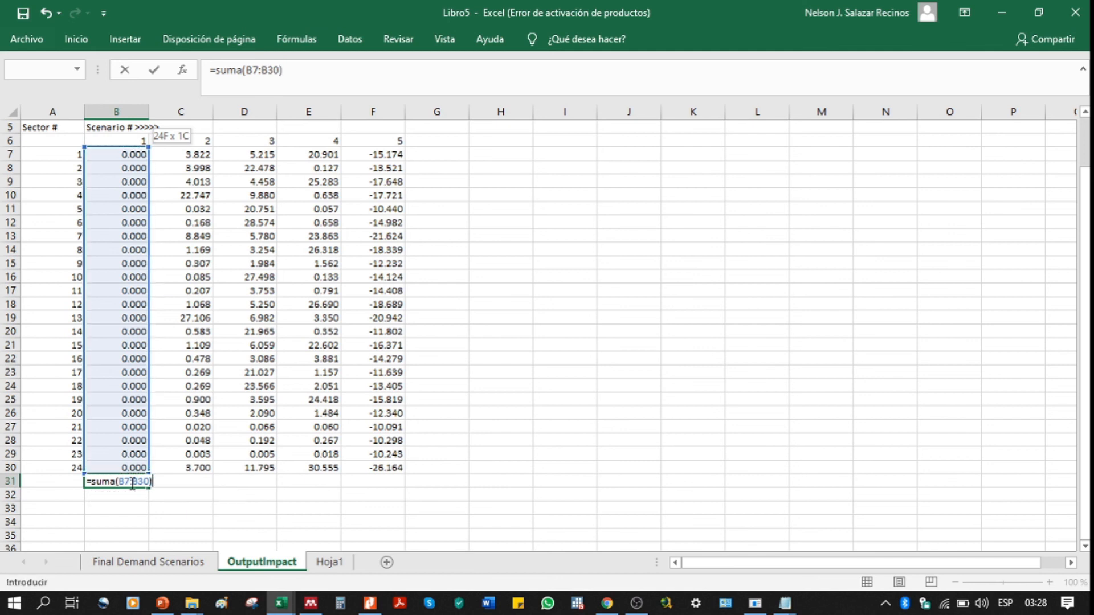
key("Return")
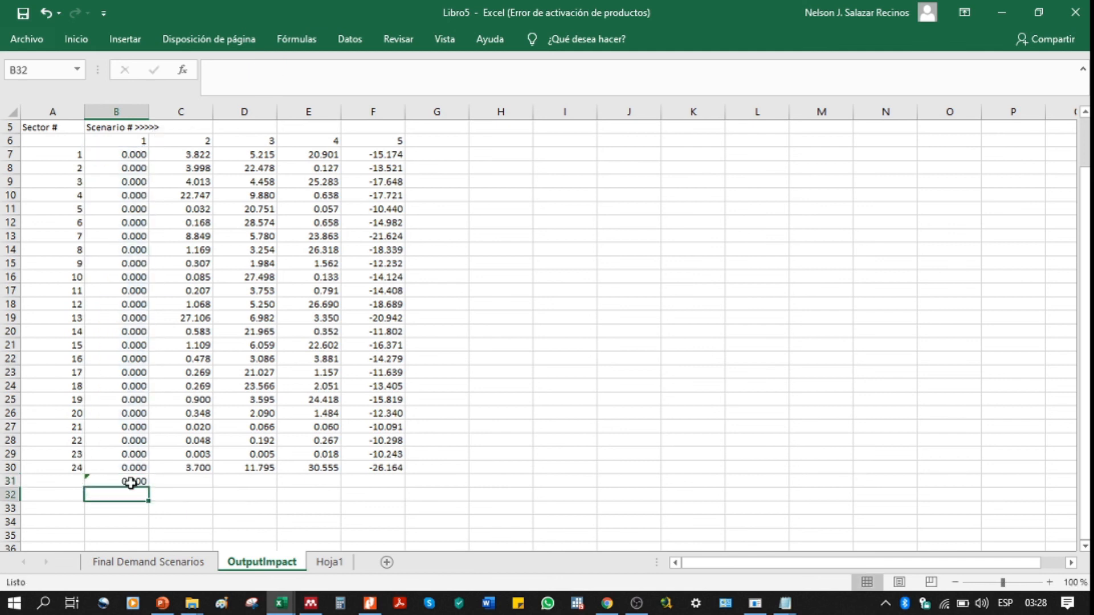
Fill the total formula from B31 across to F31 for scenarios 2 to 5 and ignore the formula error warnings on the row
left_click(131, 481)
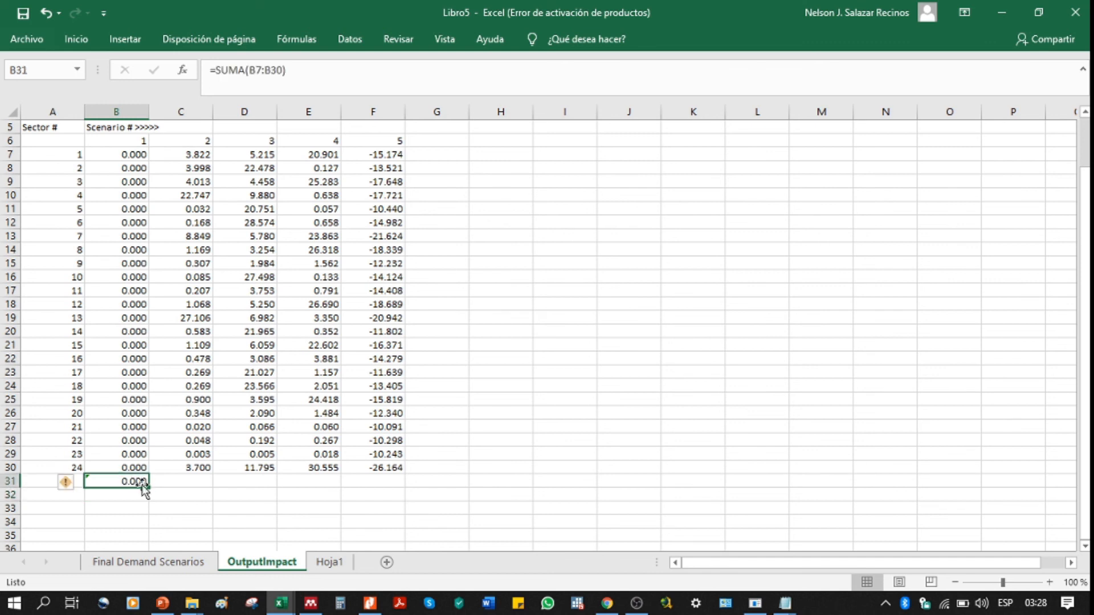
left_click_drag(151, 489, 399, 491)
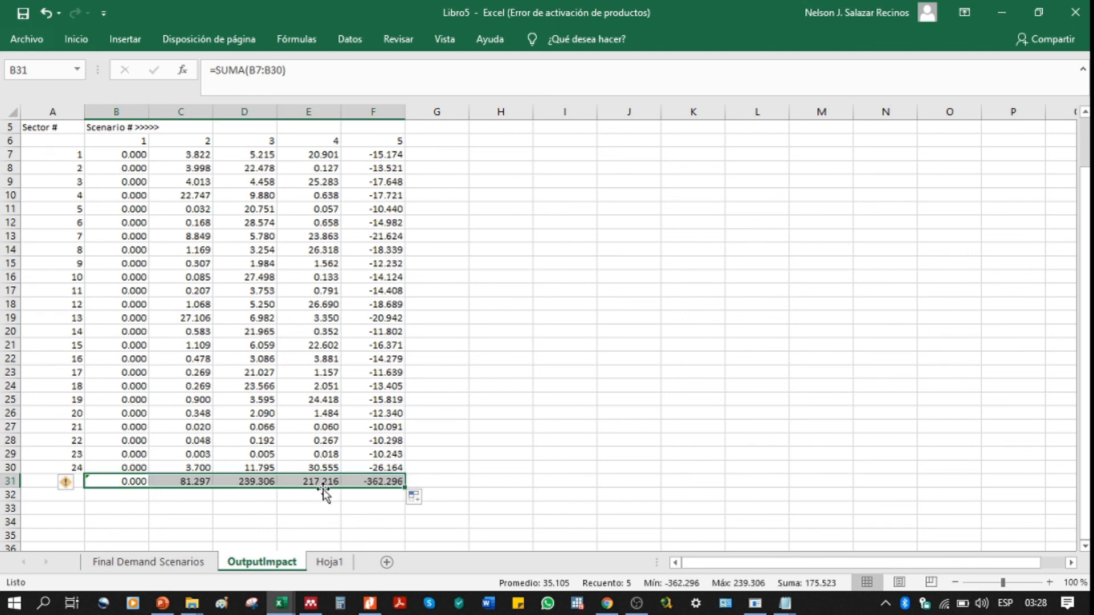
left_click(65, 482)
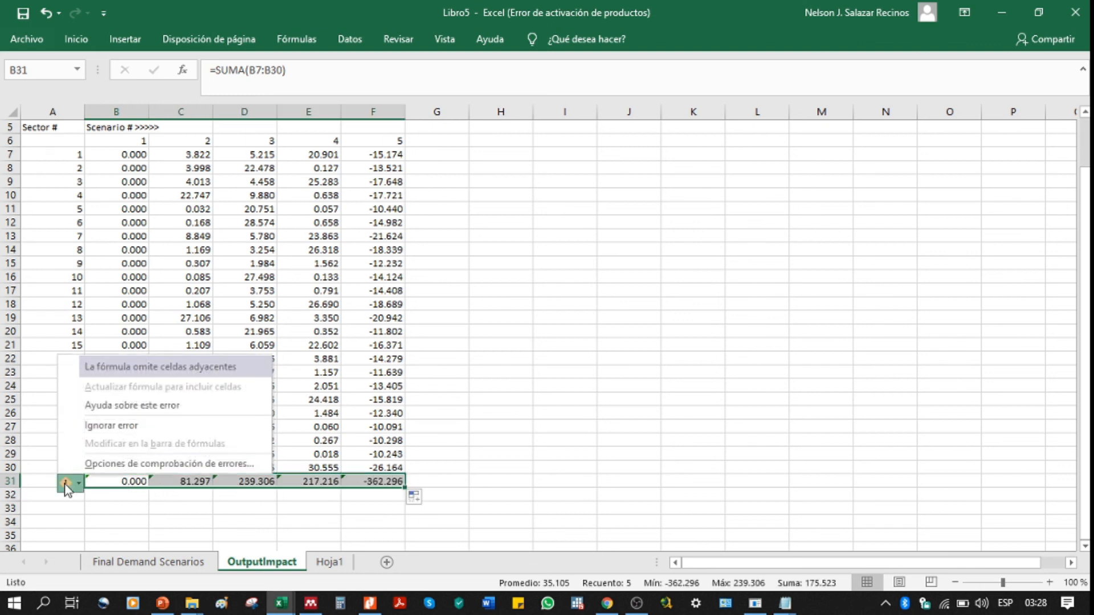
left_click(110, 423)
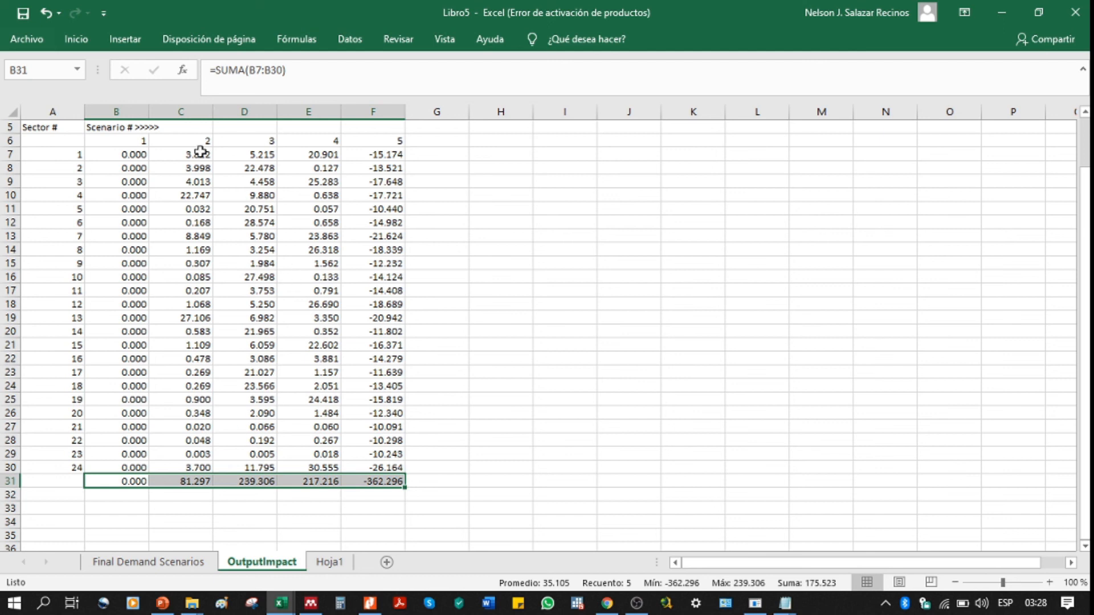
Examine the sector output impacts of scenarios 2, 3, 4 and 5 one column at a time
left_click_drag(200, 155, 203, 468)
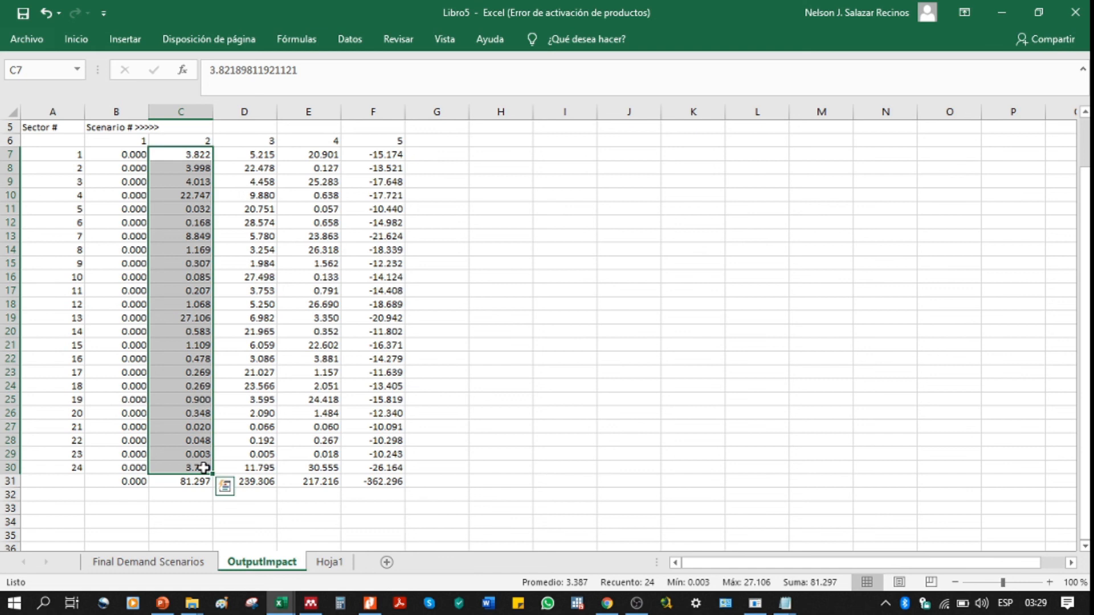
left_click_drag(261, 155, 258, 462)
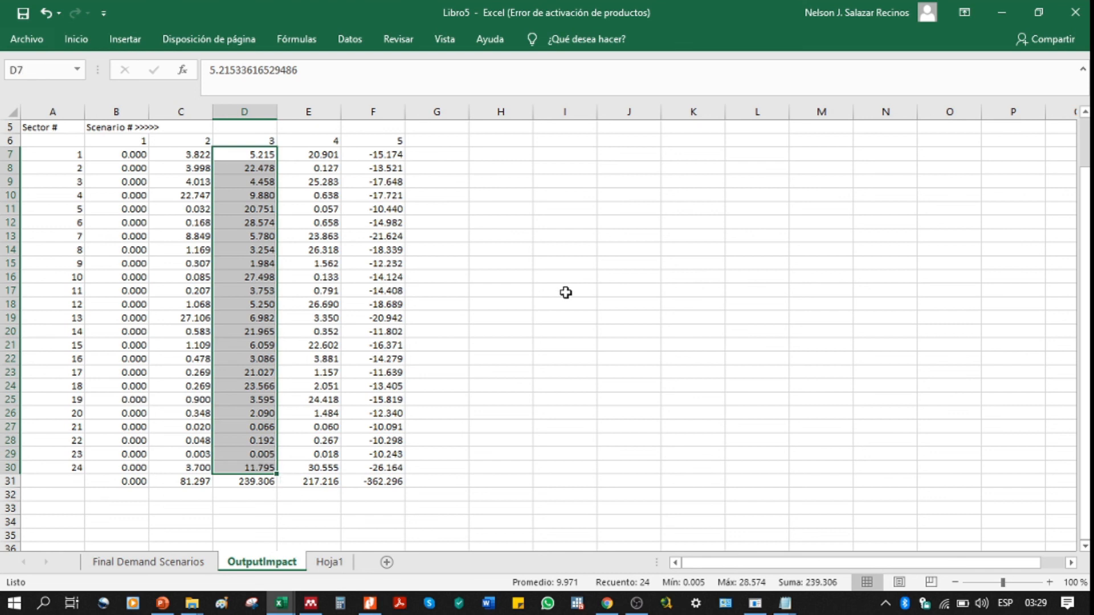
left_click_drag(332, 156, 319, 468)
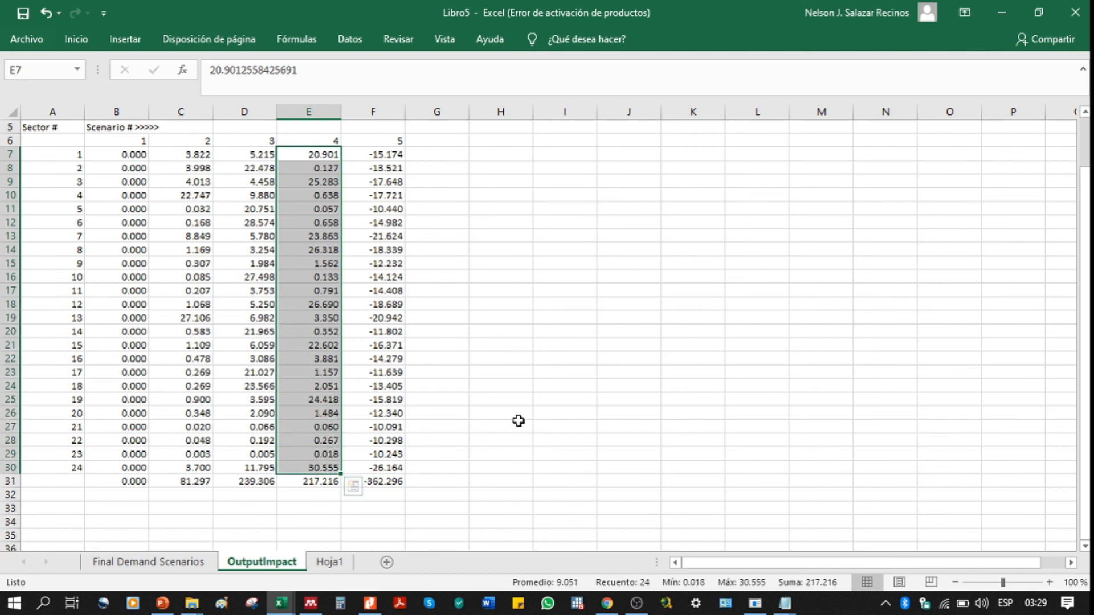
left_click_drag(397, 156, 393, 467)
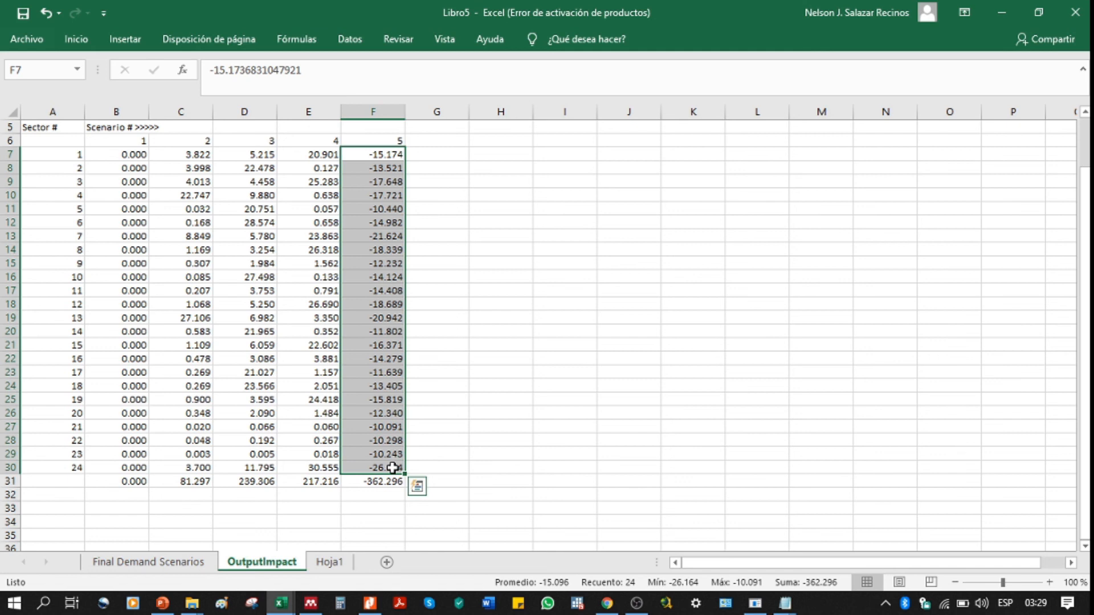
left_click_drag(378, 140, 357, 489)
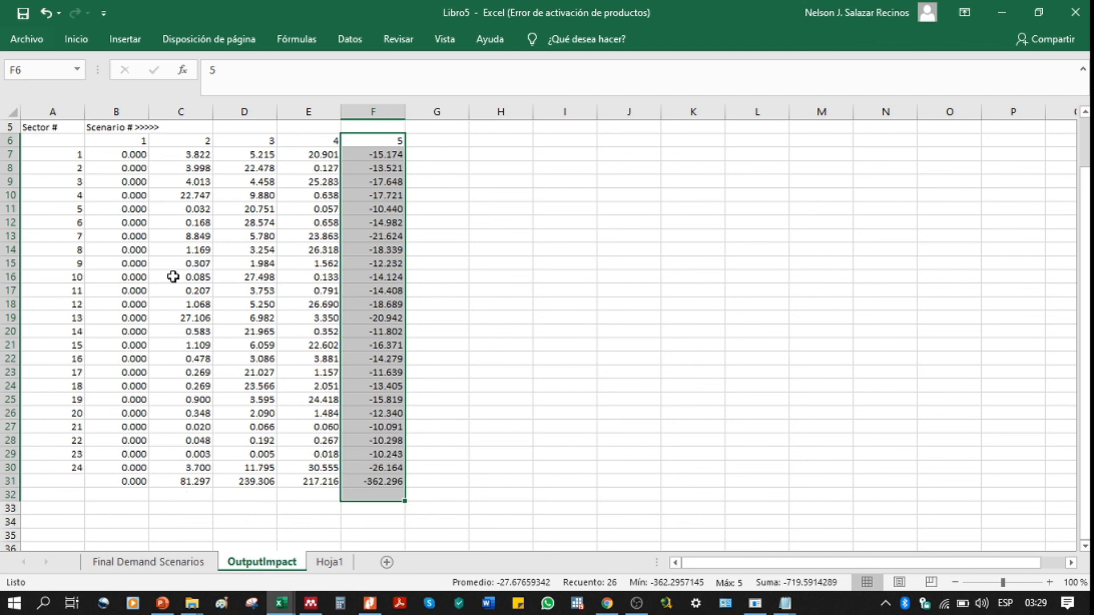
Compare the impacts of sectors 4 and 13 under scenario 2, and check the totals of scenarios 2 and 3
left_click(172, 332)
left_click(176, 319)
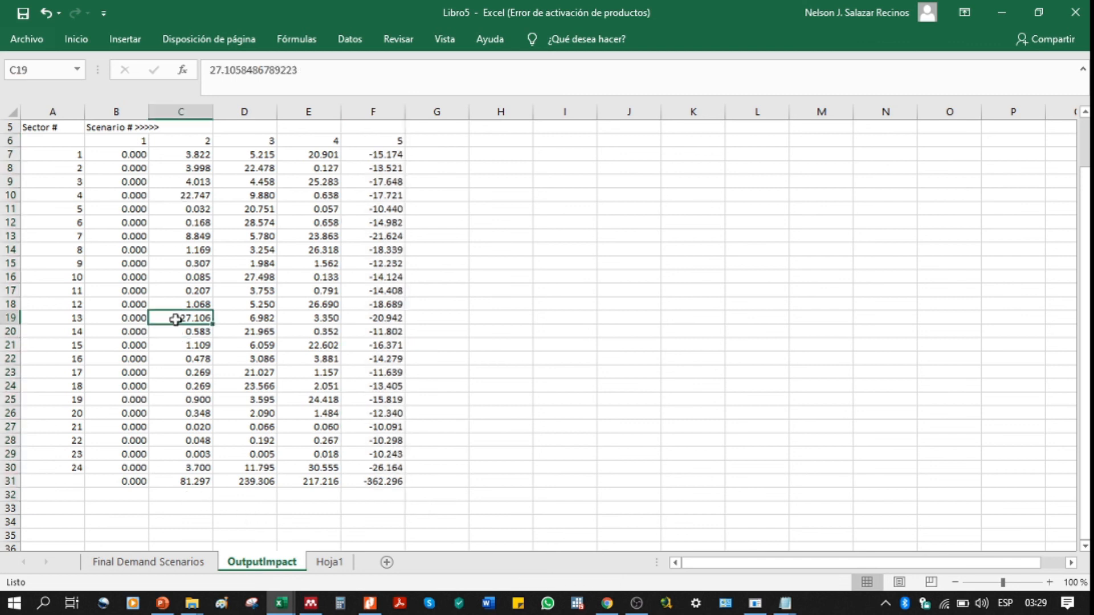
left_click(192, 196)
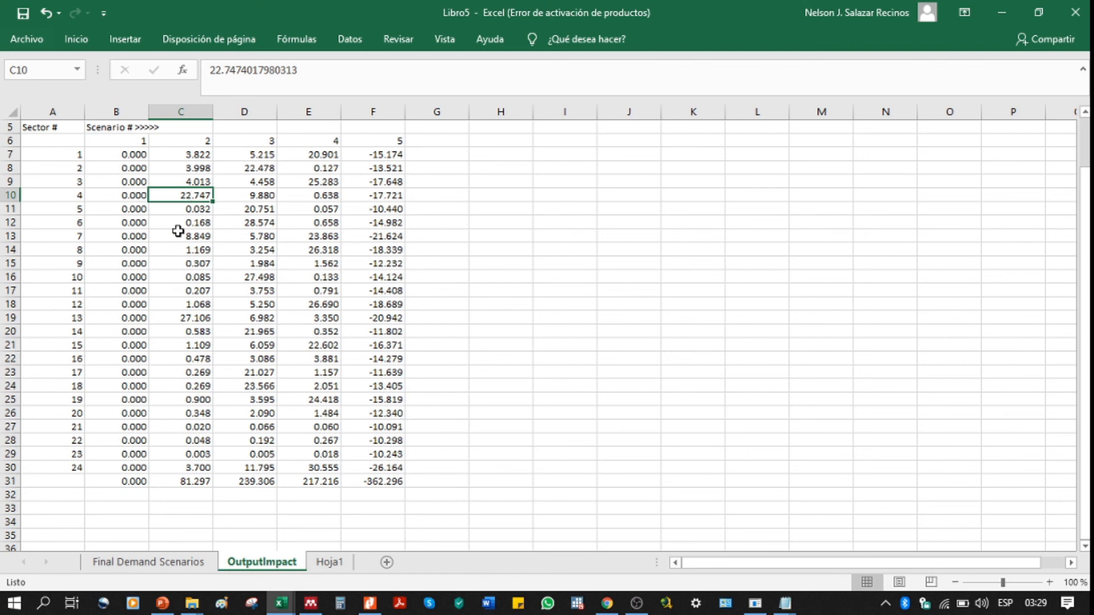
left_click(73, 195)
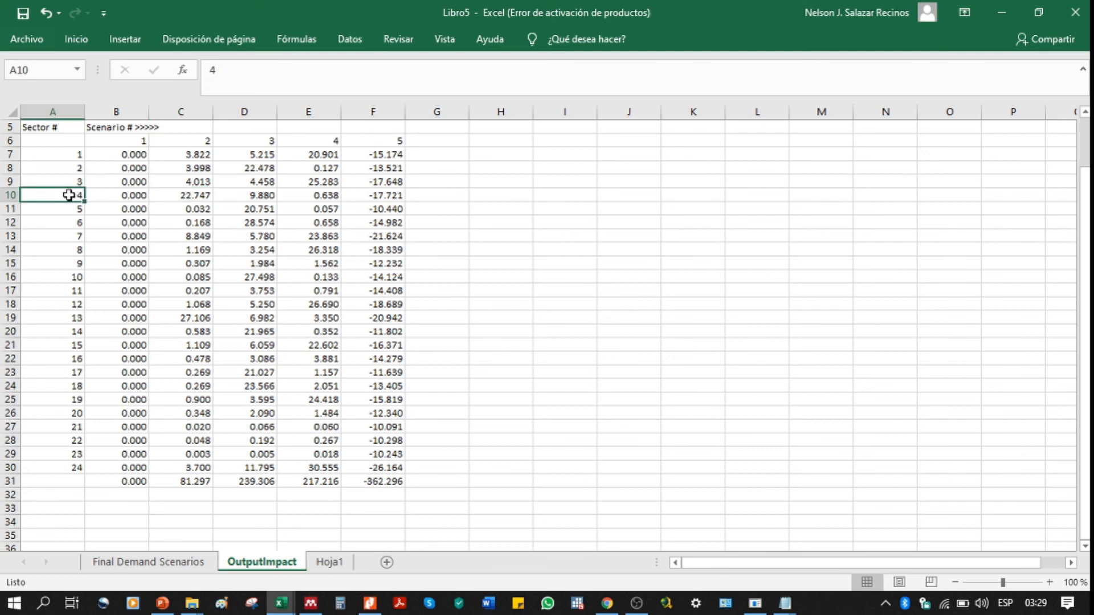
left_click(188, 194)
left_click(60, 315)
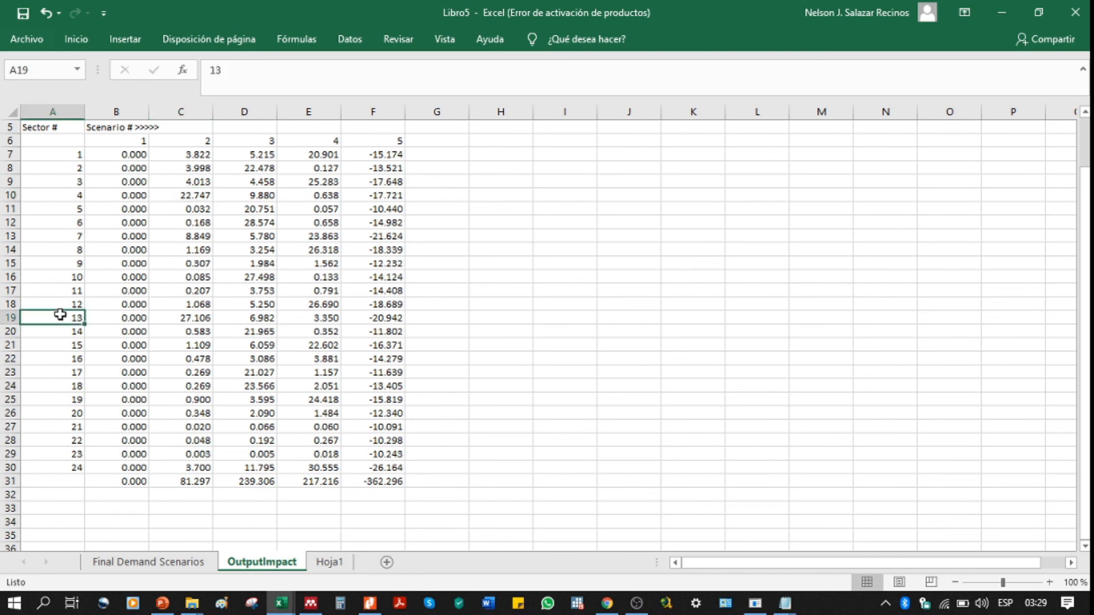
left_click(180, 314)
left_click(184, 195)
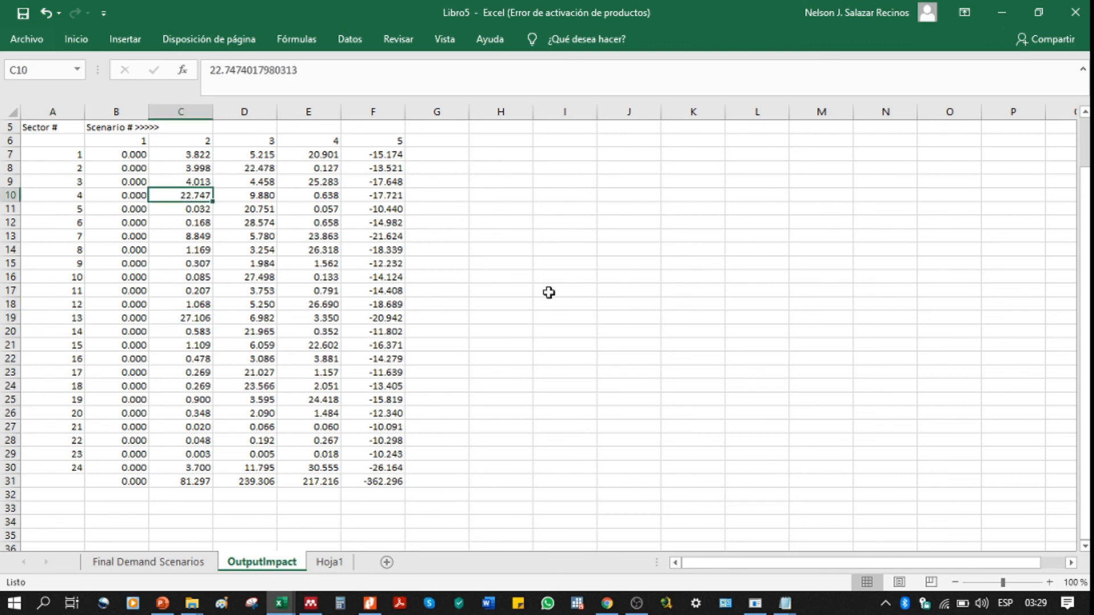
left_click(192, 481)
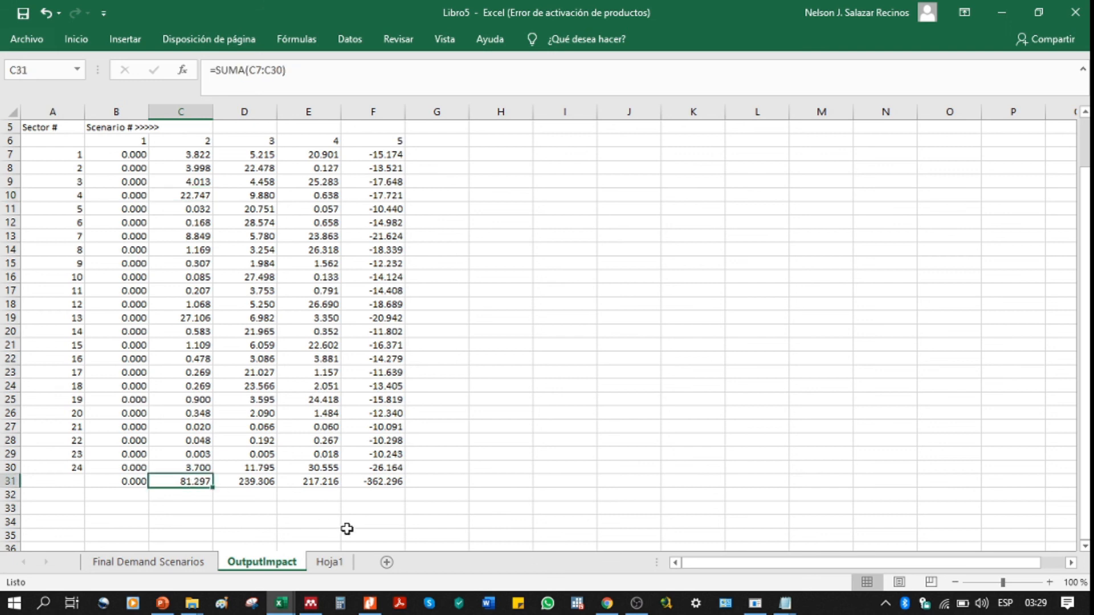
left_click(257, 481)
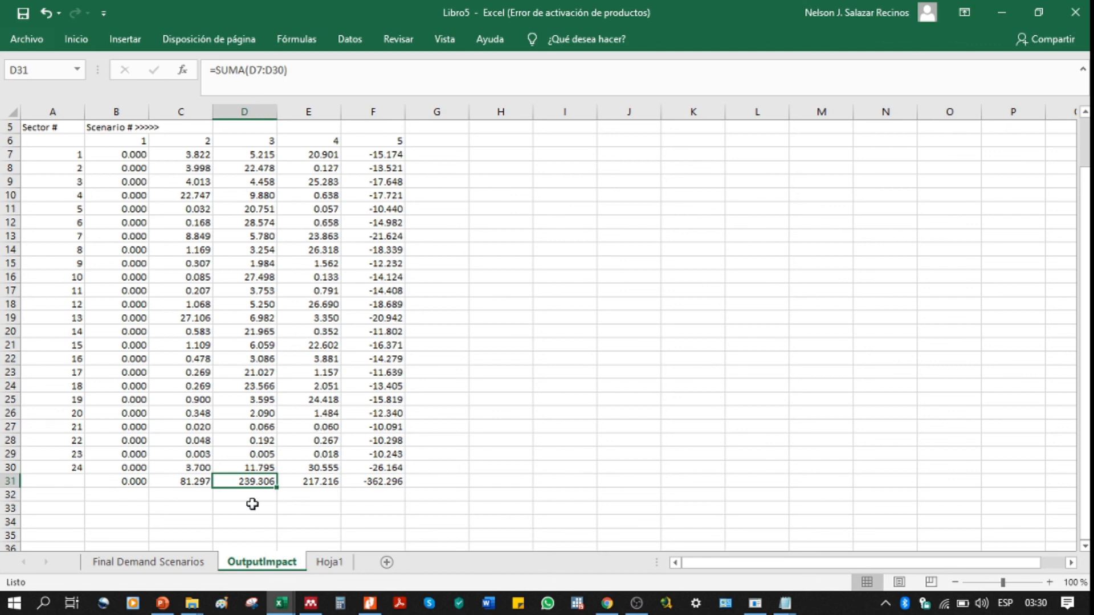
Format the totals in B31:F31 as bold with a yellow fill
left_click_drag(135, 480, 362, 479)
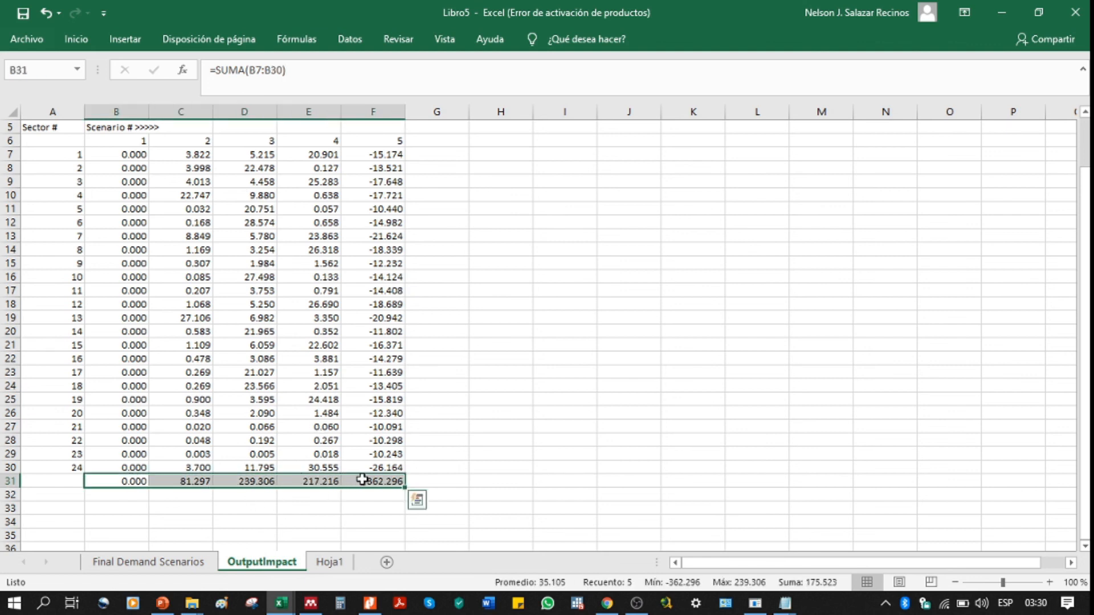
left_click(77, 40)
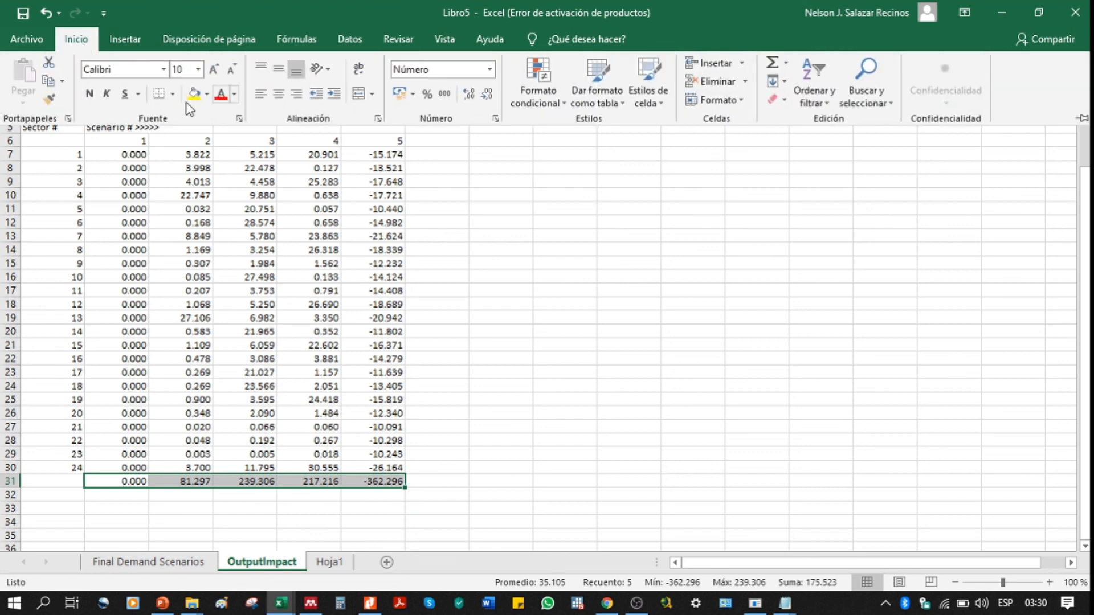
left_click(89, 94)
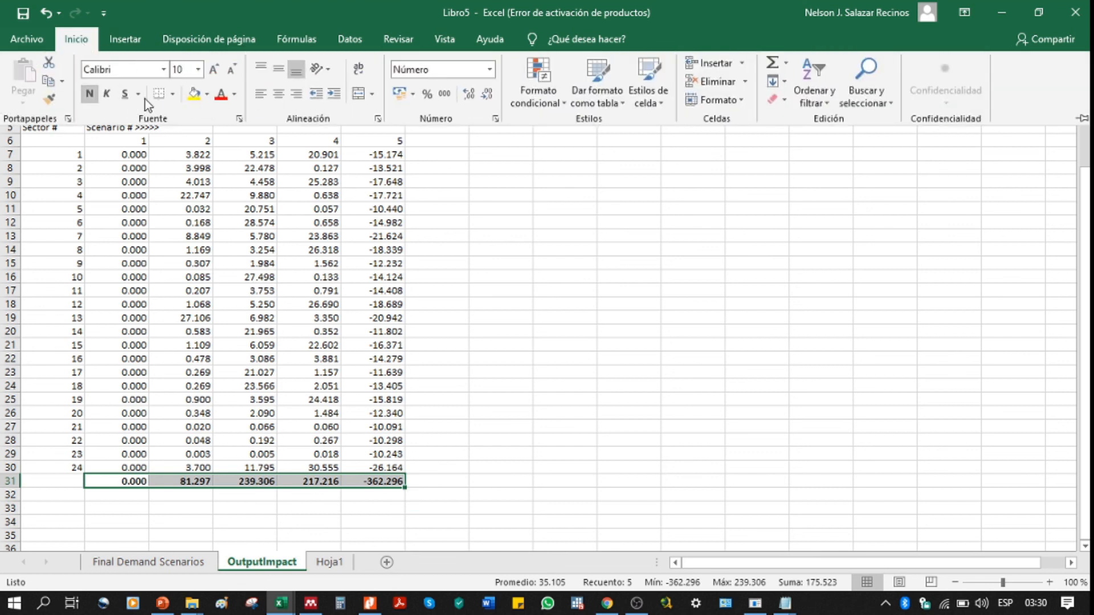
left_click(200, 98)
left_click(571, 412)
left_click(571, 411)
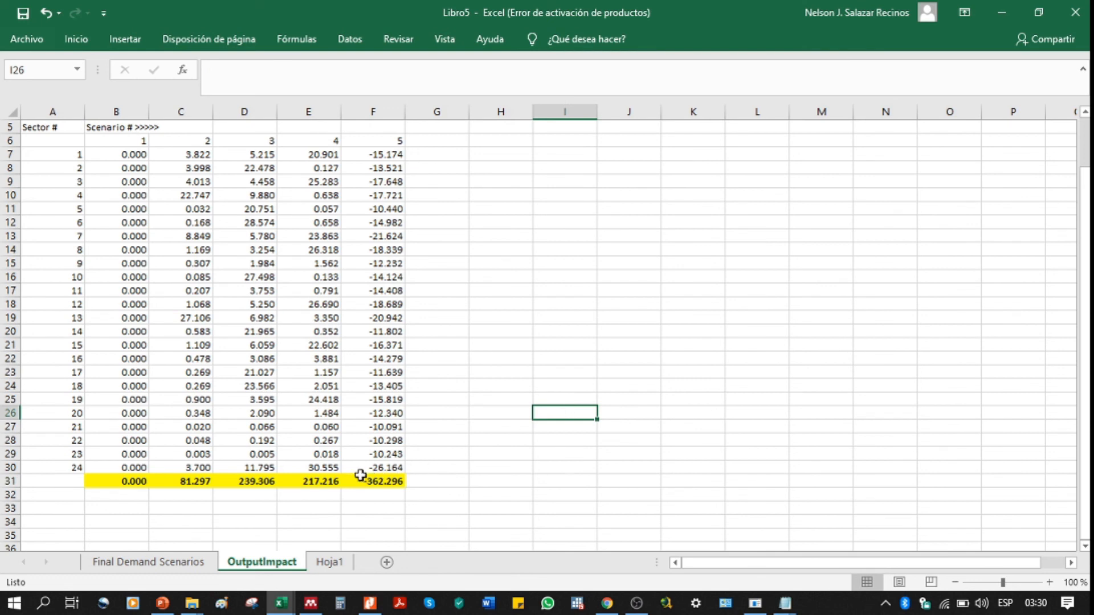
Examine the sector impacts of scenarios 4 and 5 against their totals in row 31
left_click(335, 481)
left_click(310, 153)
left_click_drag(310, 153, 314, 468)
left_click(311, 487)
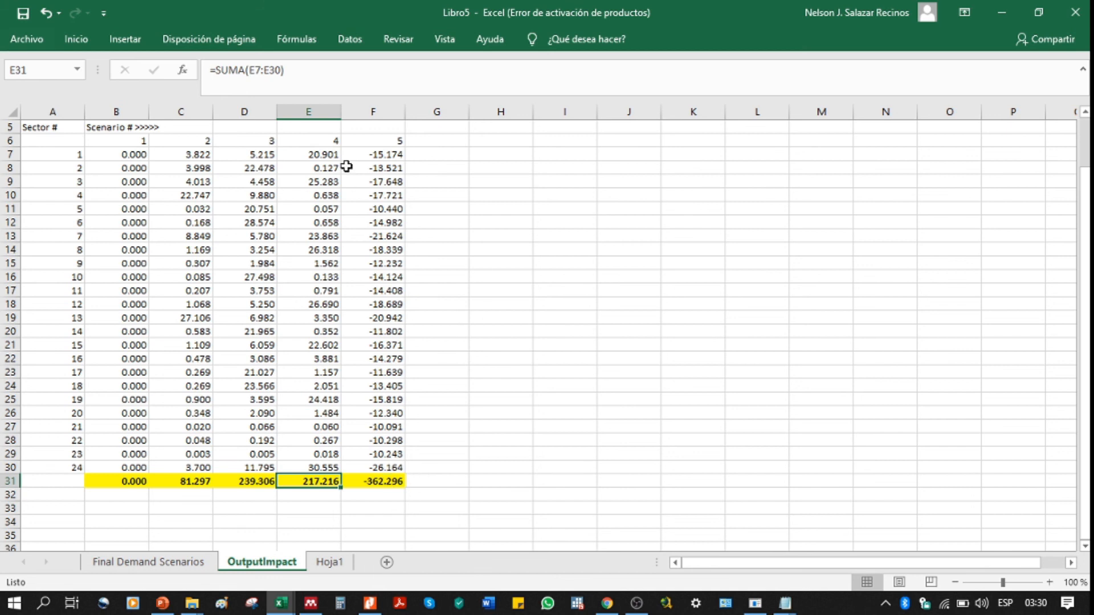
left_click_drag(361, 153, 349, 462)
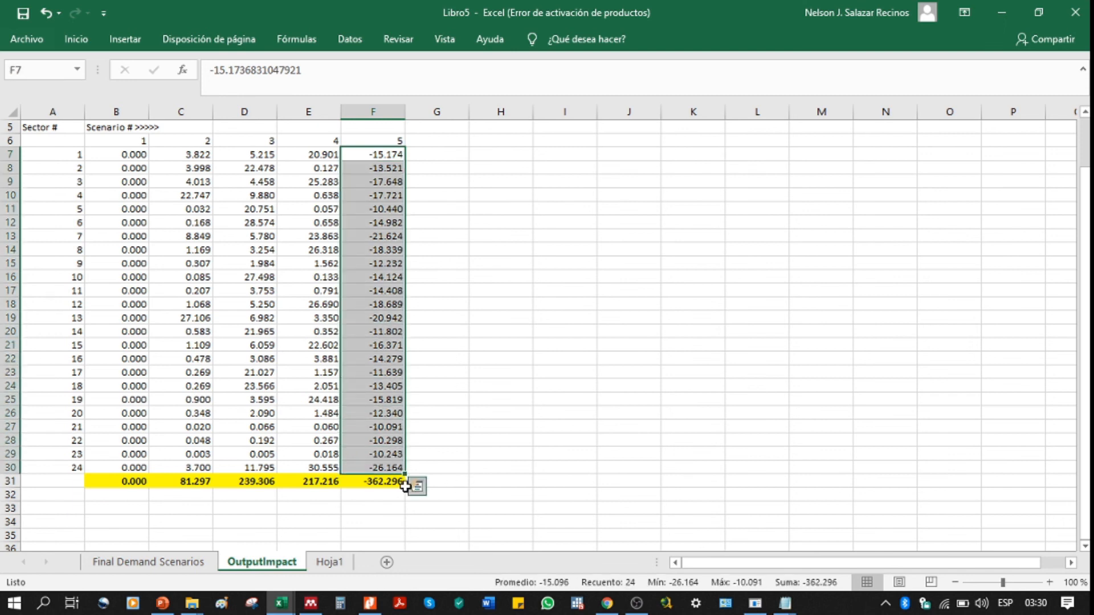
left_click(373, 484)
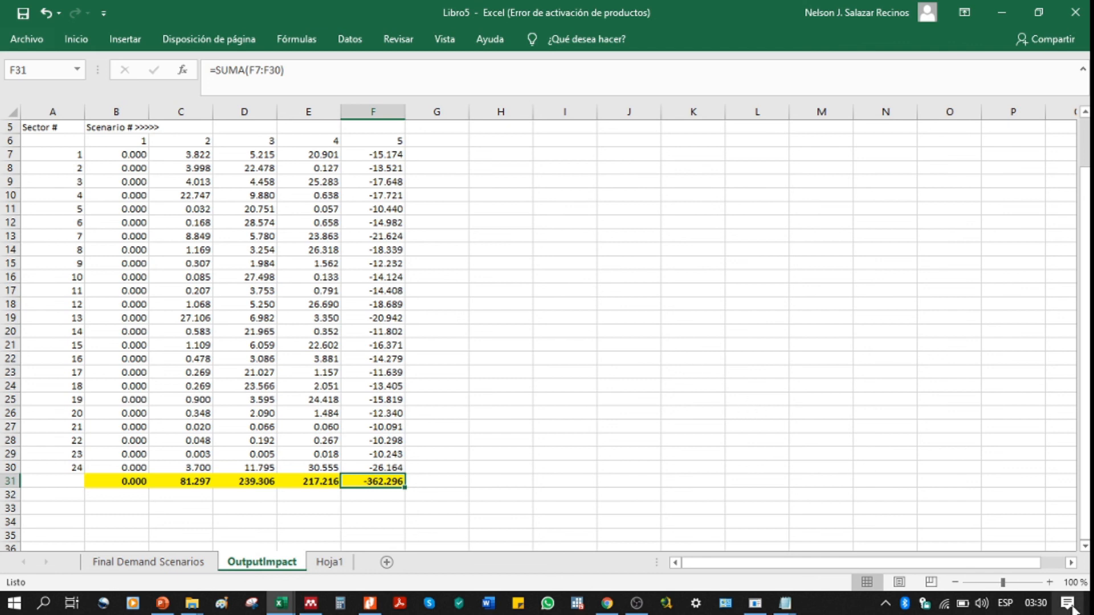
Enlarge the OutputImpact sheet view to 110% and review the impact table down to its totals row
left_click(1049, 582)
left_click(754, 459)
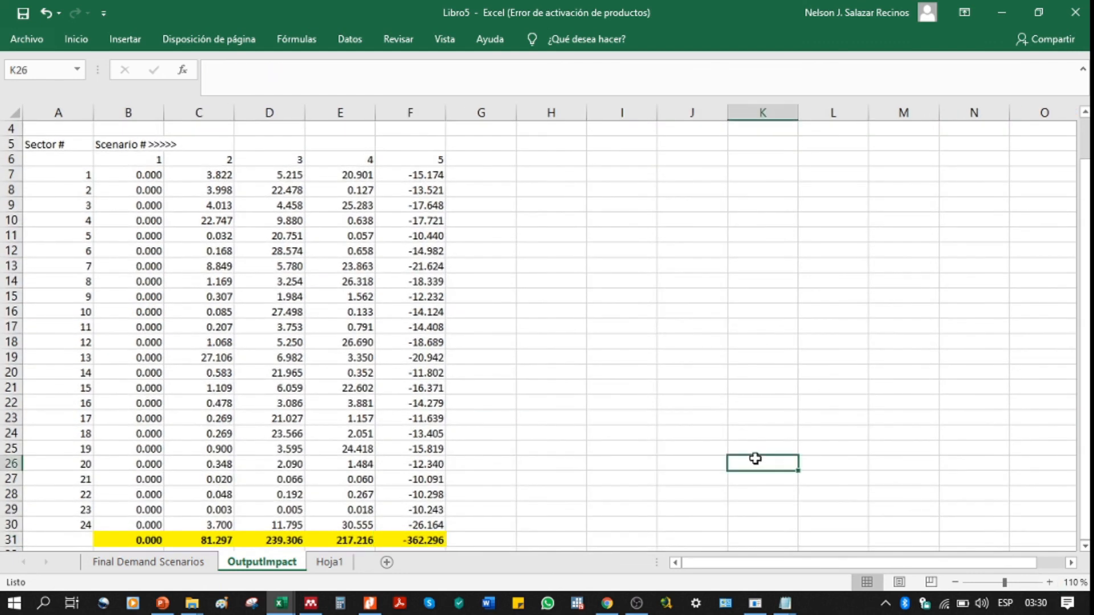
left_click(1085, 546)
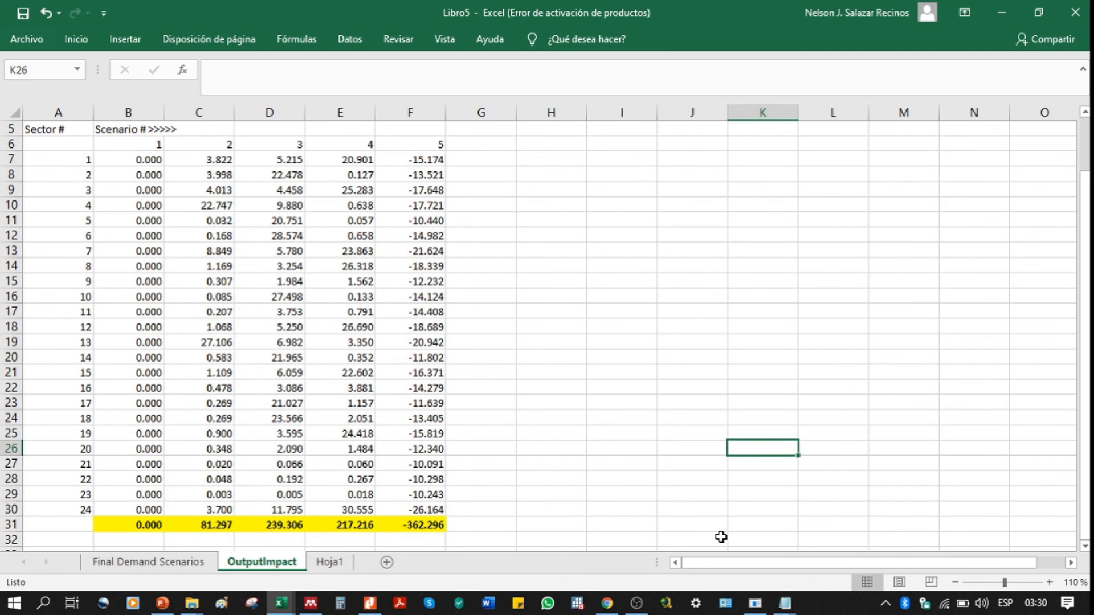
left_click(672, 339)
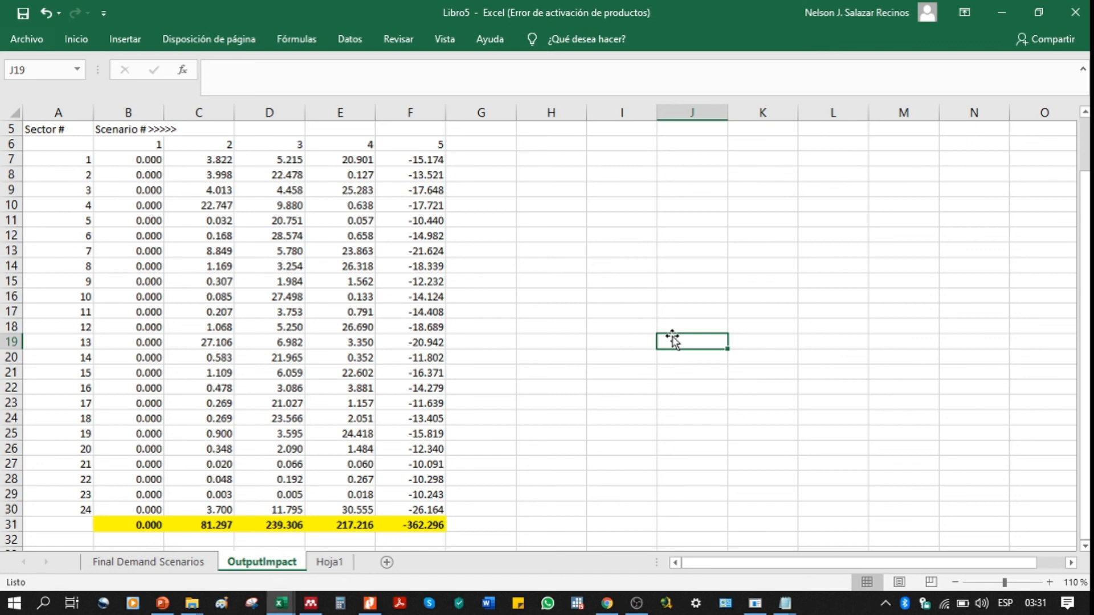
left_click(674, 326)
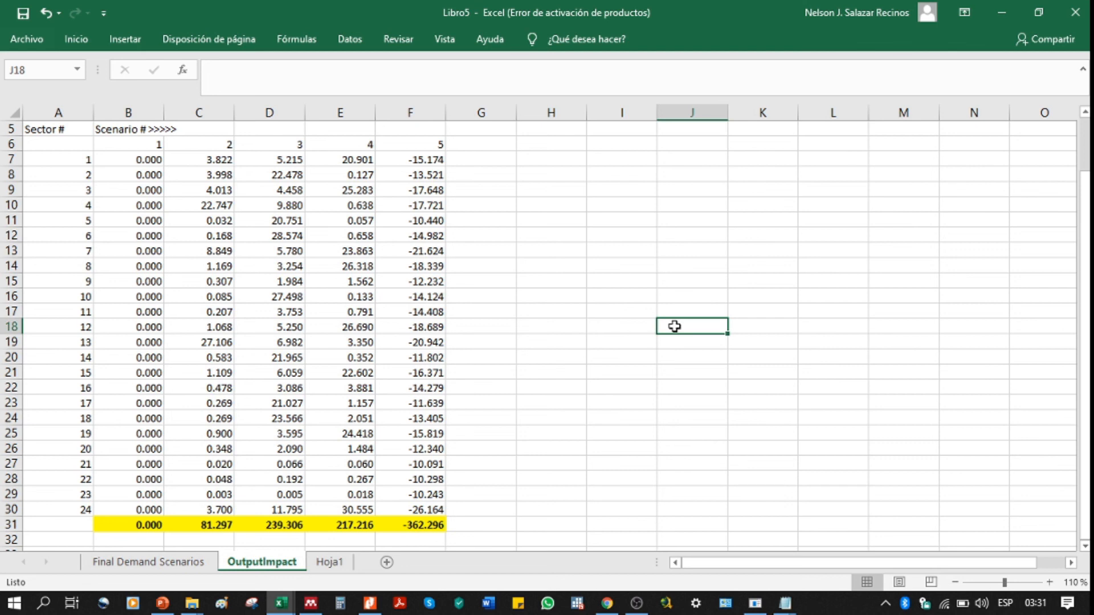